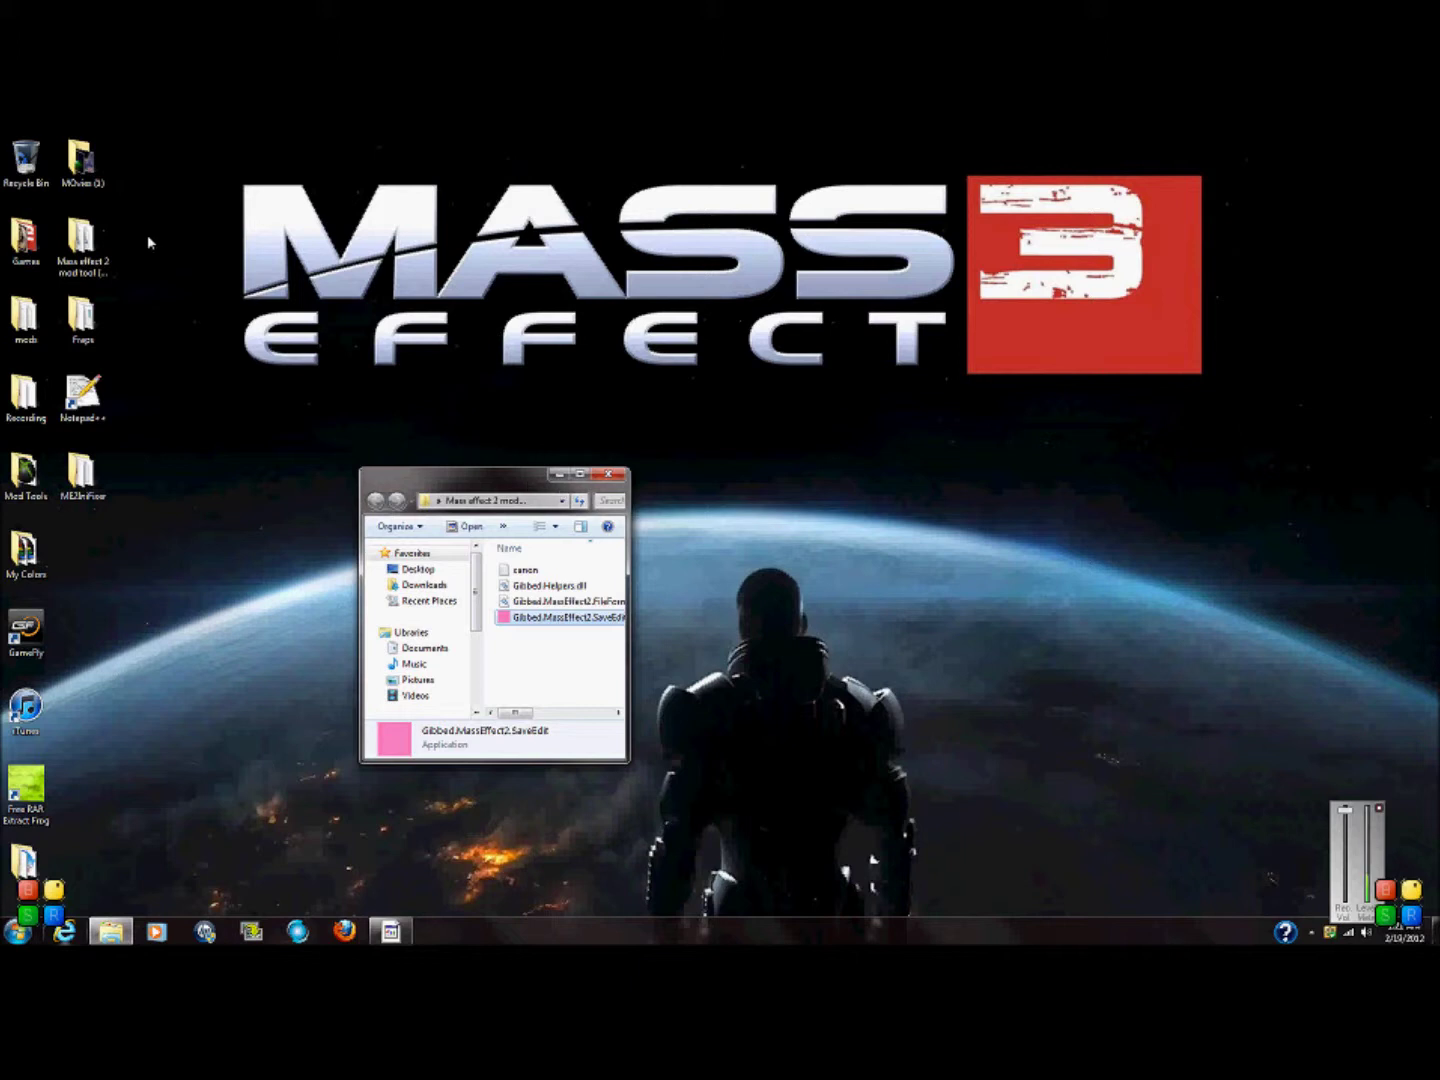
Step: Close the current folder window and reopen the Mass effect 2 mod tool folder from the desktop
click(612, 473)
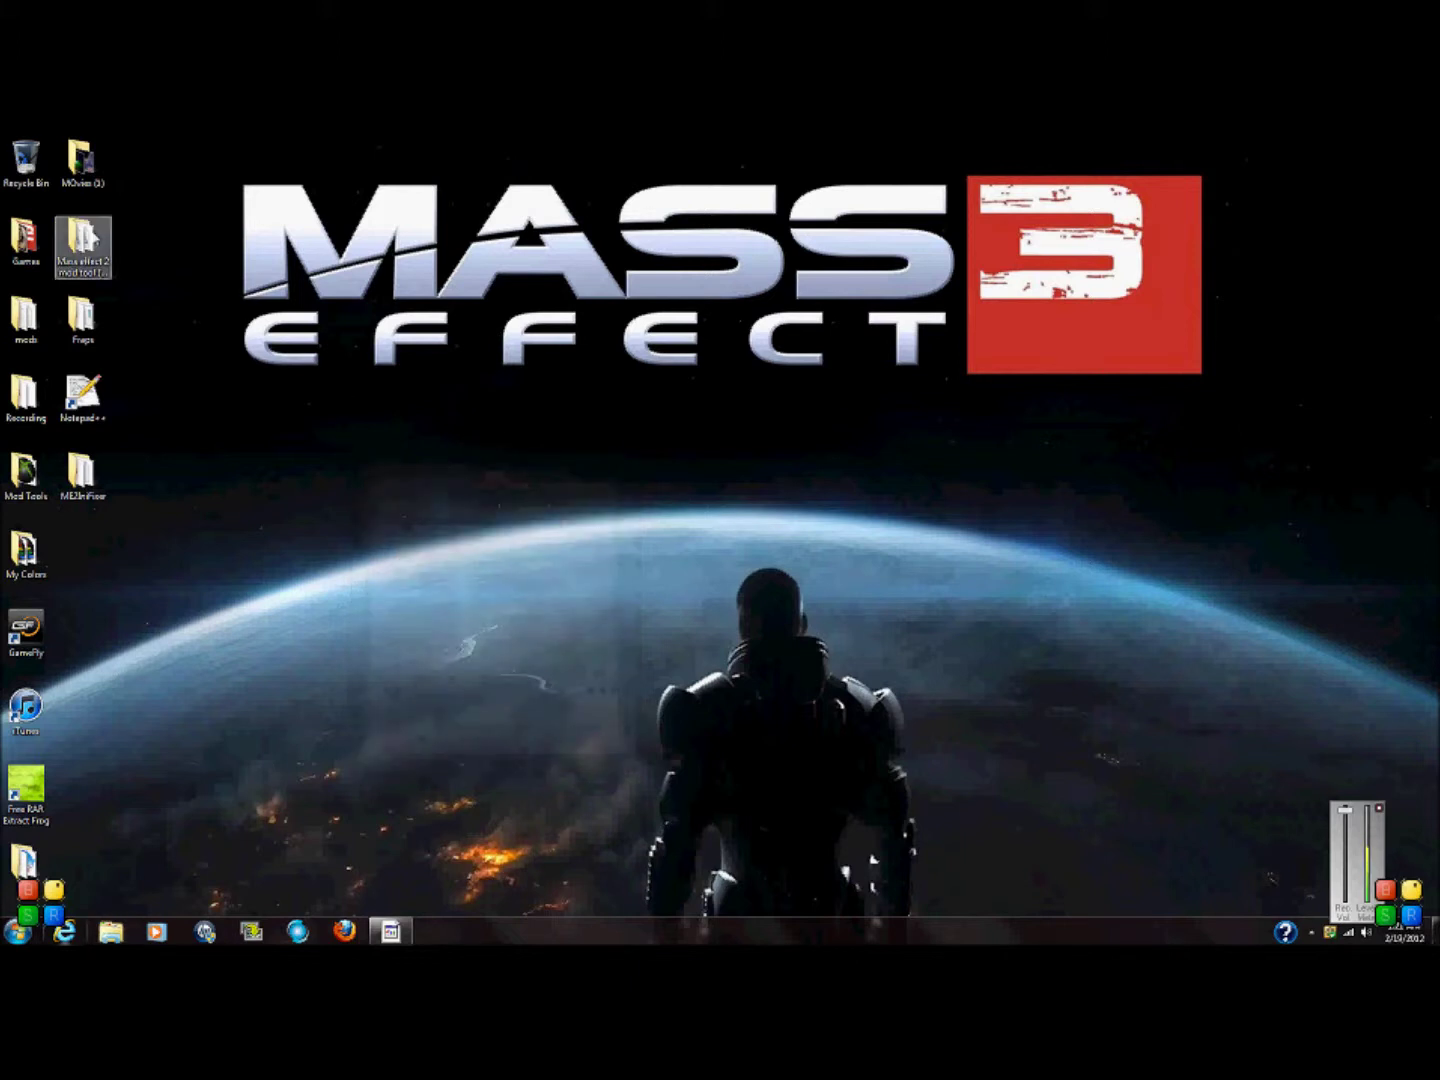
click(84, 238)
double_click(85, 237)
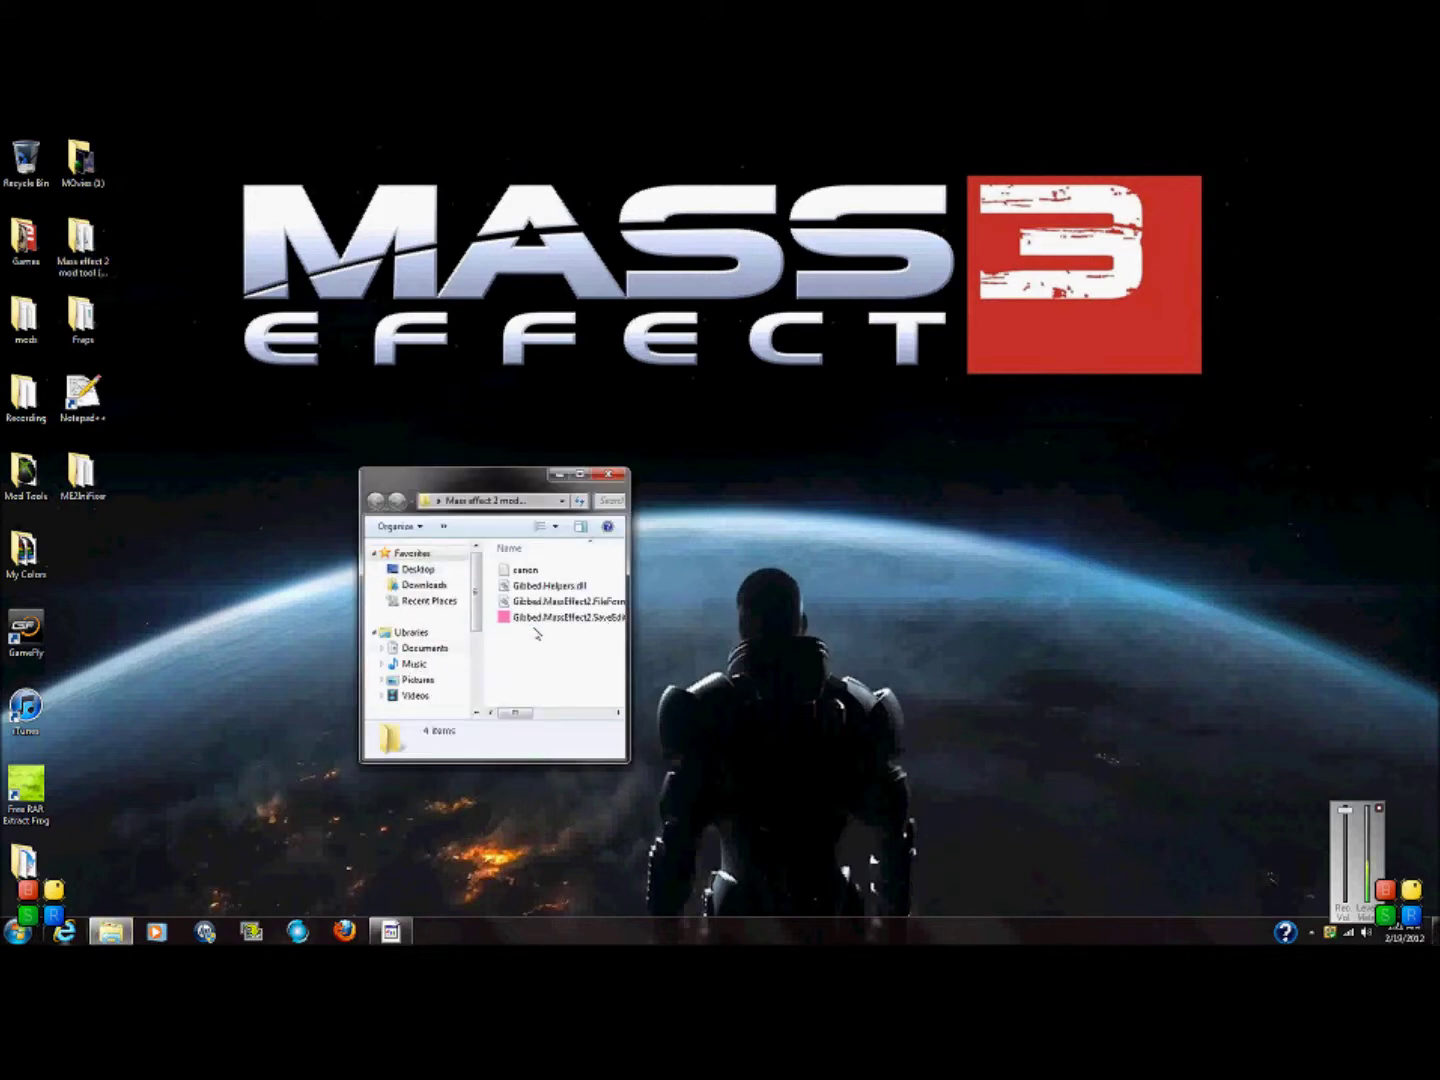
Step: Launch Gibbed.MassEffect2.SaveEdit and move its window to the centre of the screen
double_click(563, 618)
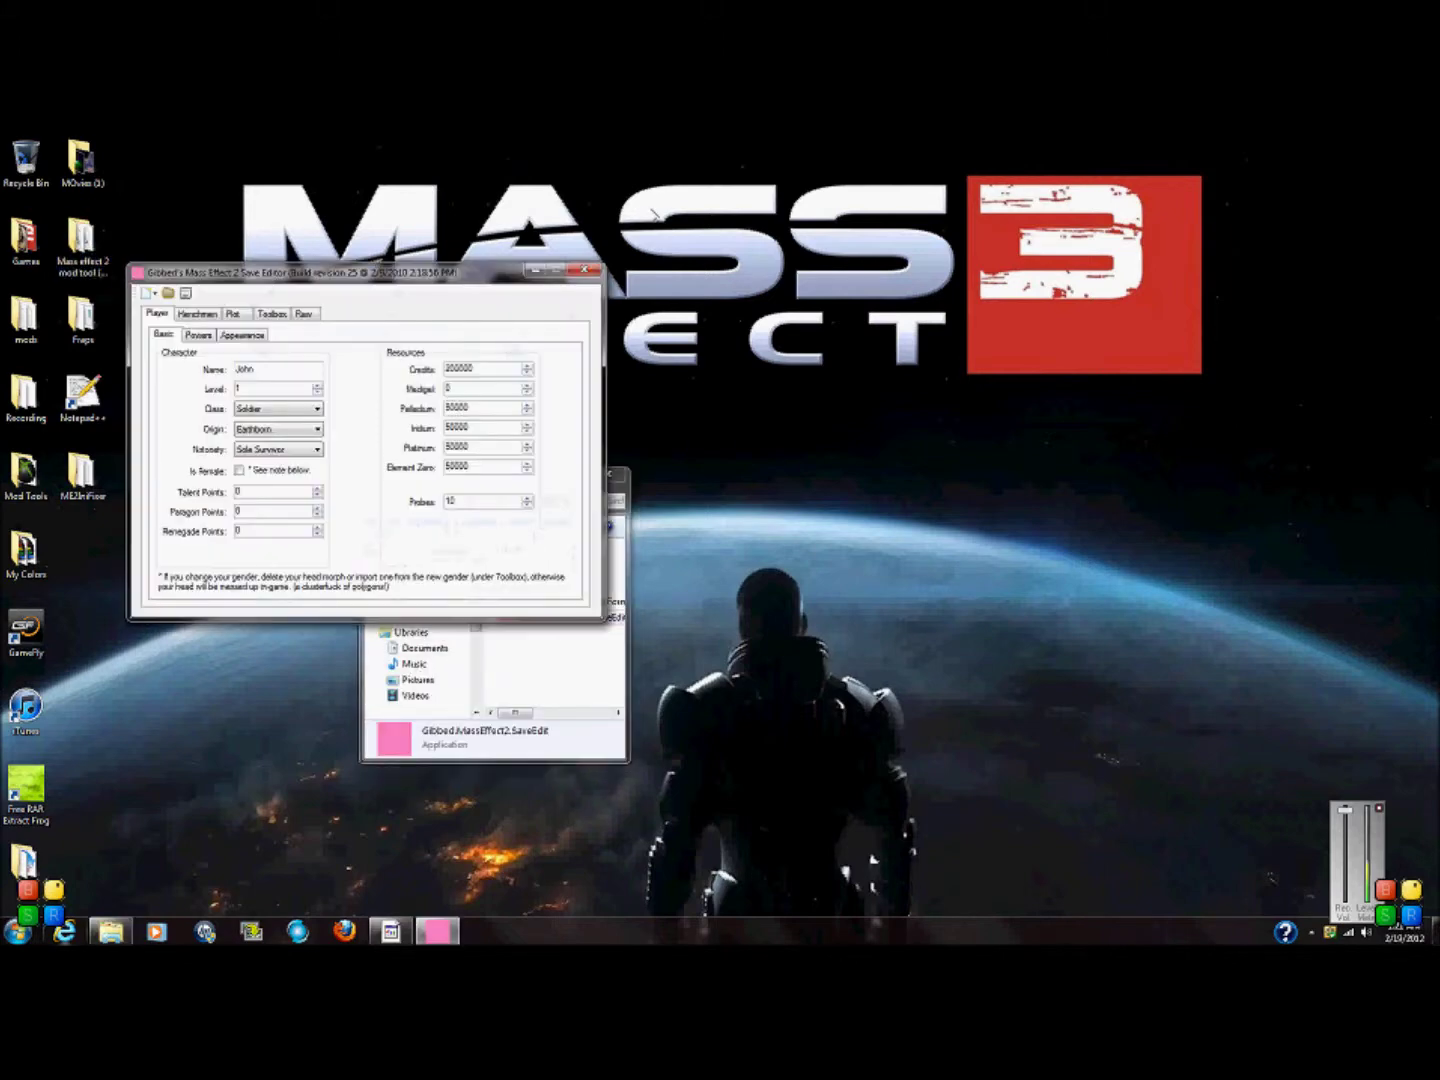
click(605, 476)
drag(350, 273, 667, 317)
Step: Load a .pcsav save from the character's save folder
click(487, 338)
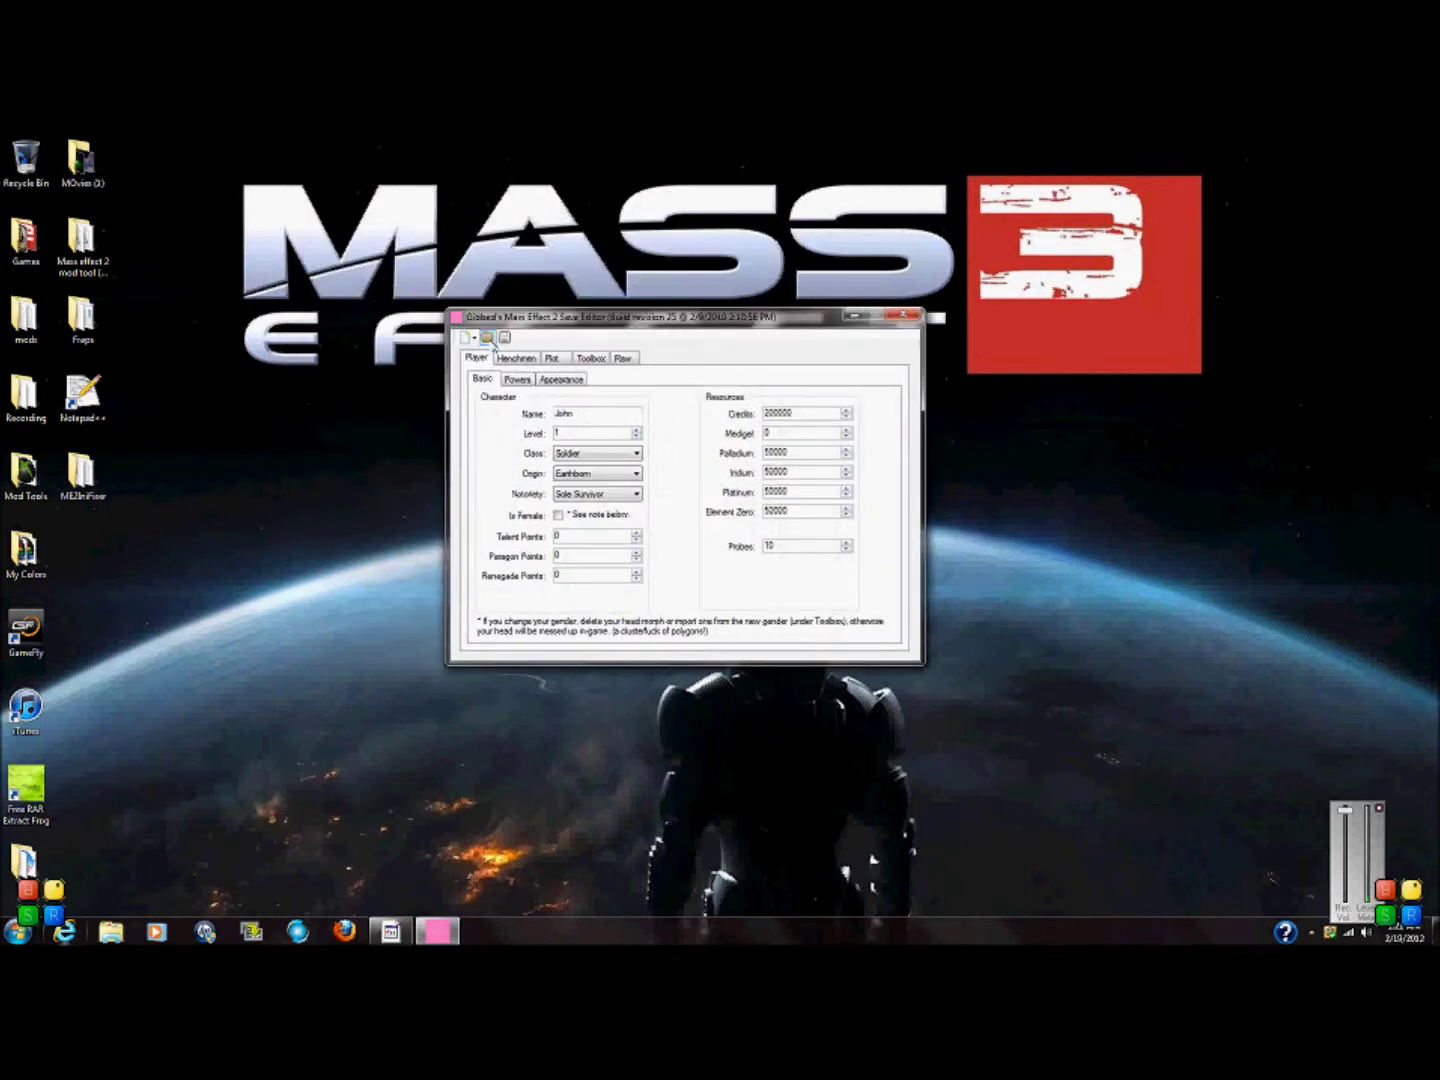
double_click(663, 436)
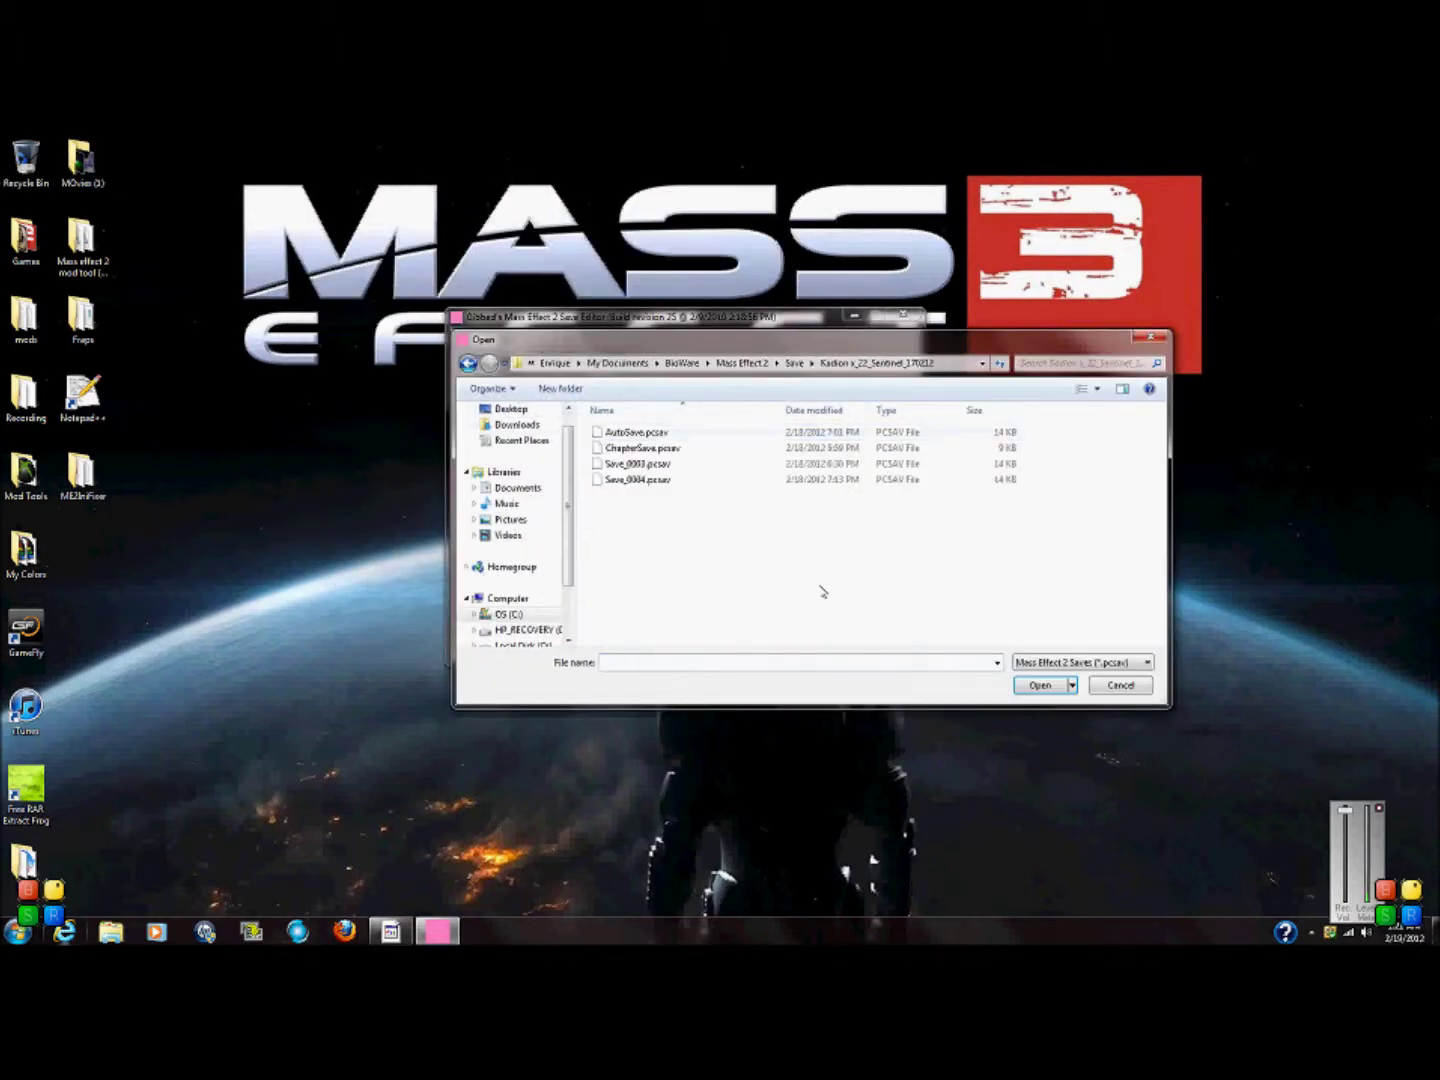
double_click(699, 470)
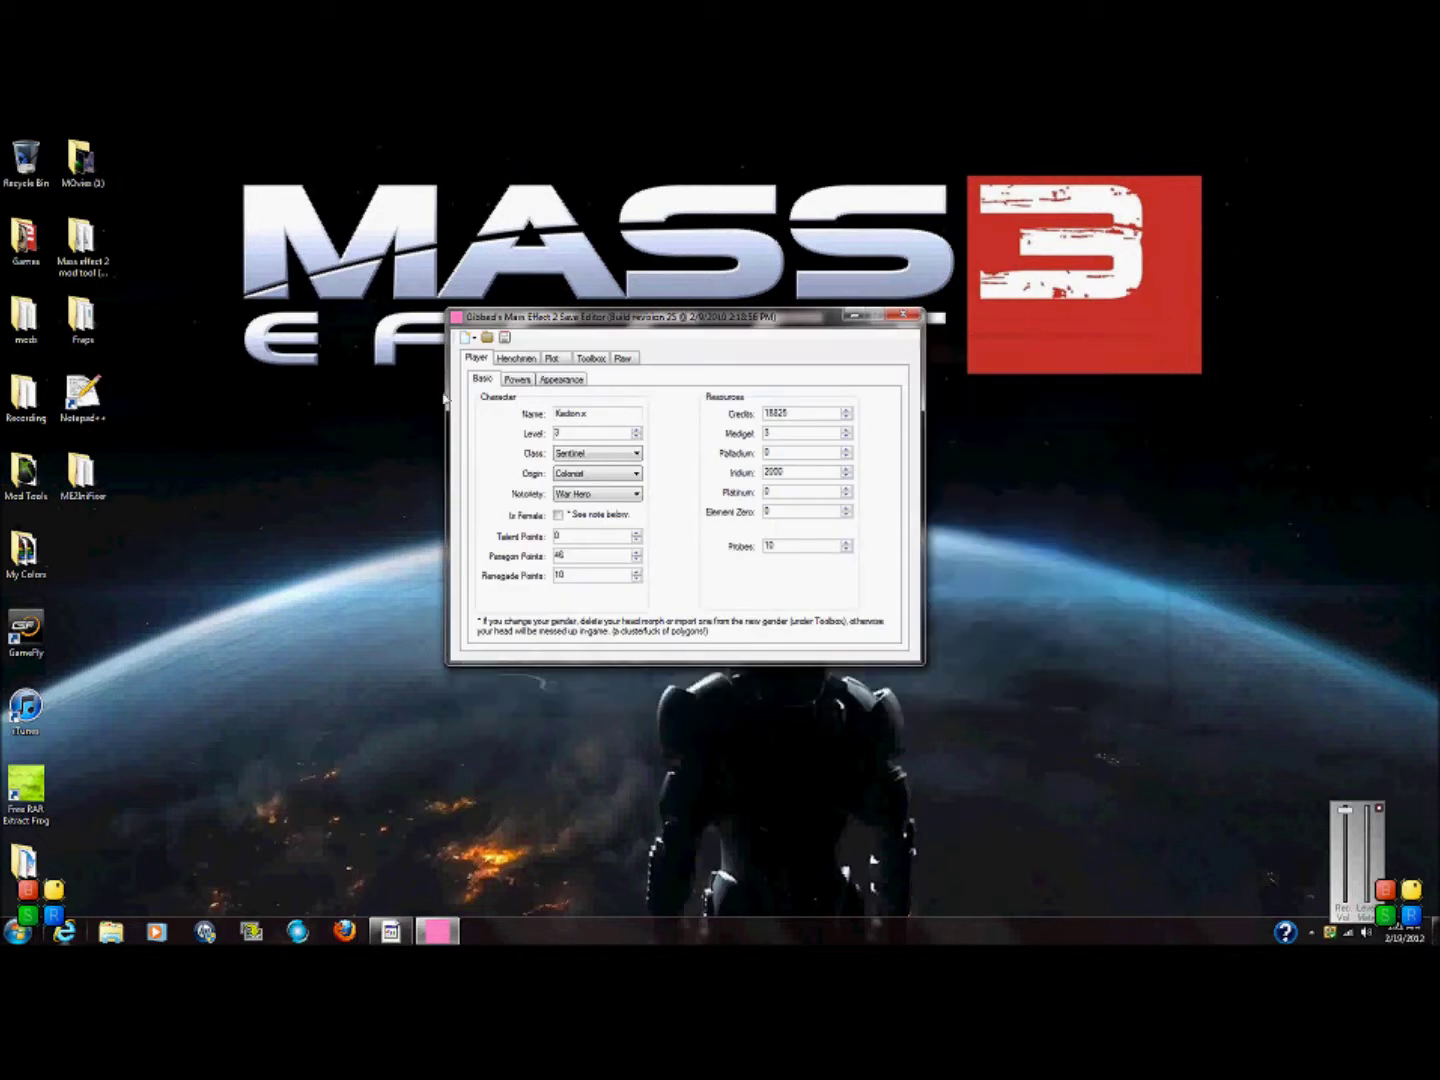
Step: Set the character to level 30 with the Vanguard class, keeping Colonist as the origin
click(636, 428)
key(BackSpace)
click(581, 455)
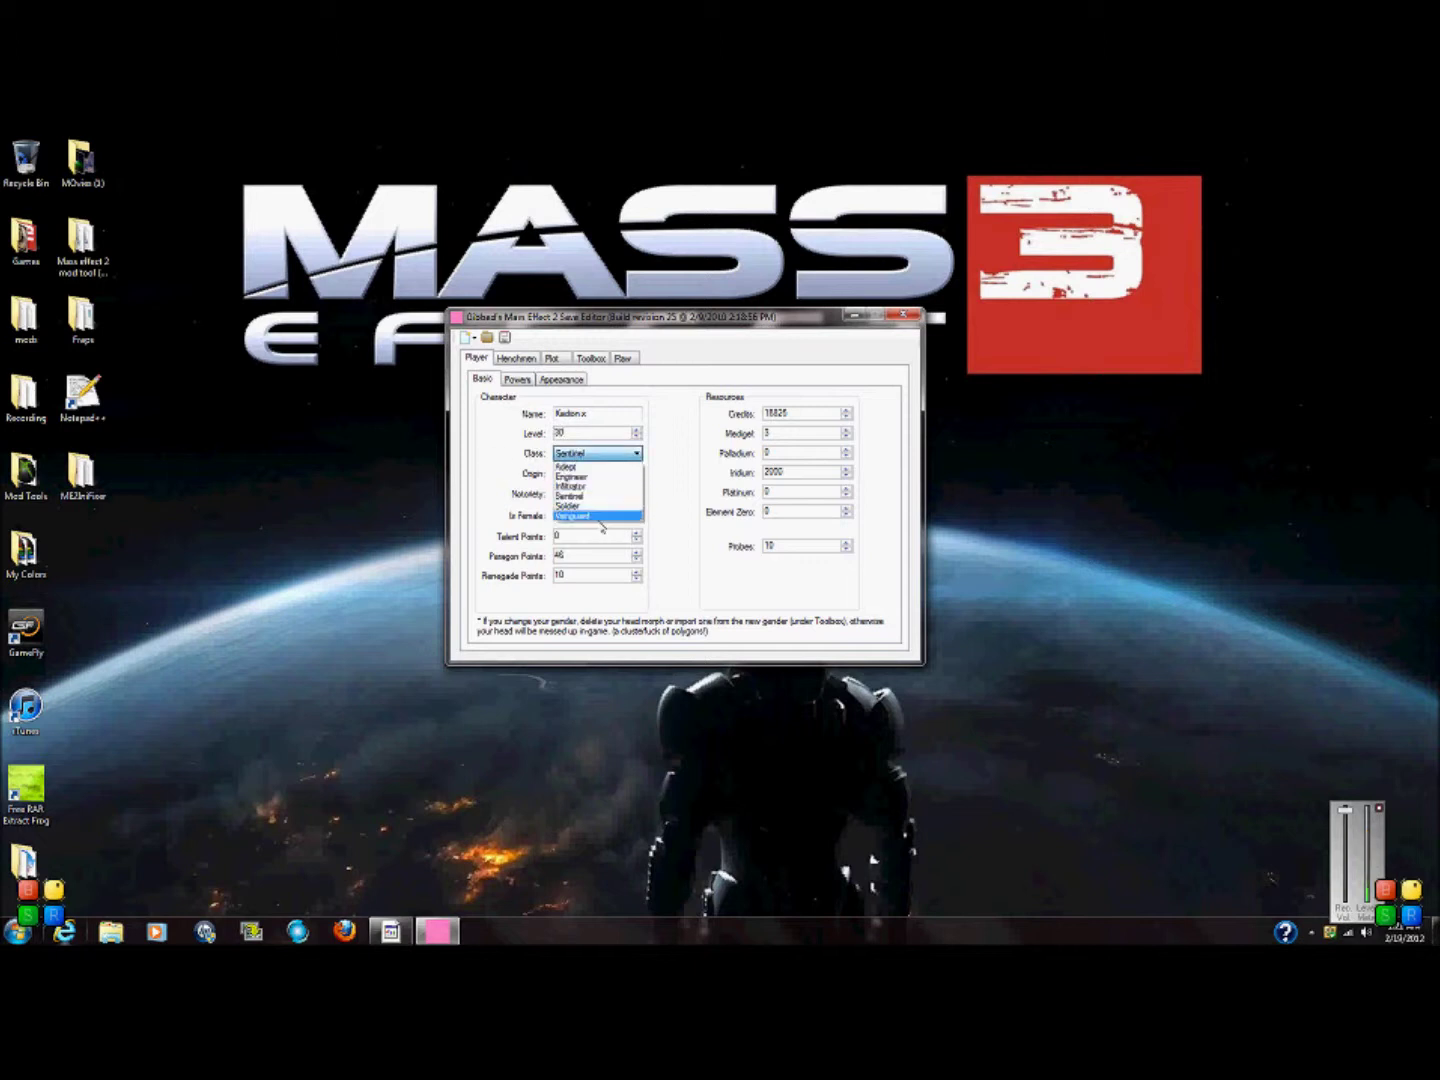
click(600, 517)
click(598, 474)
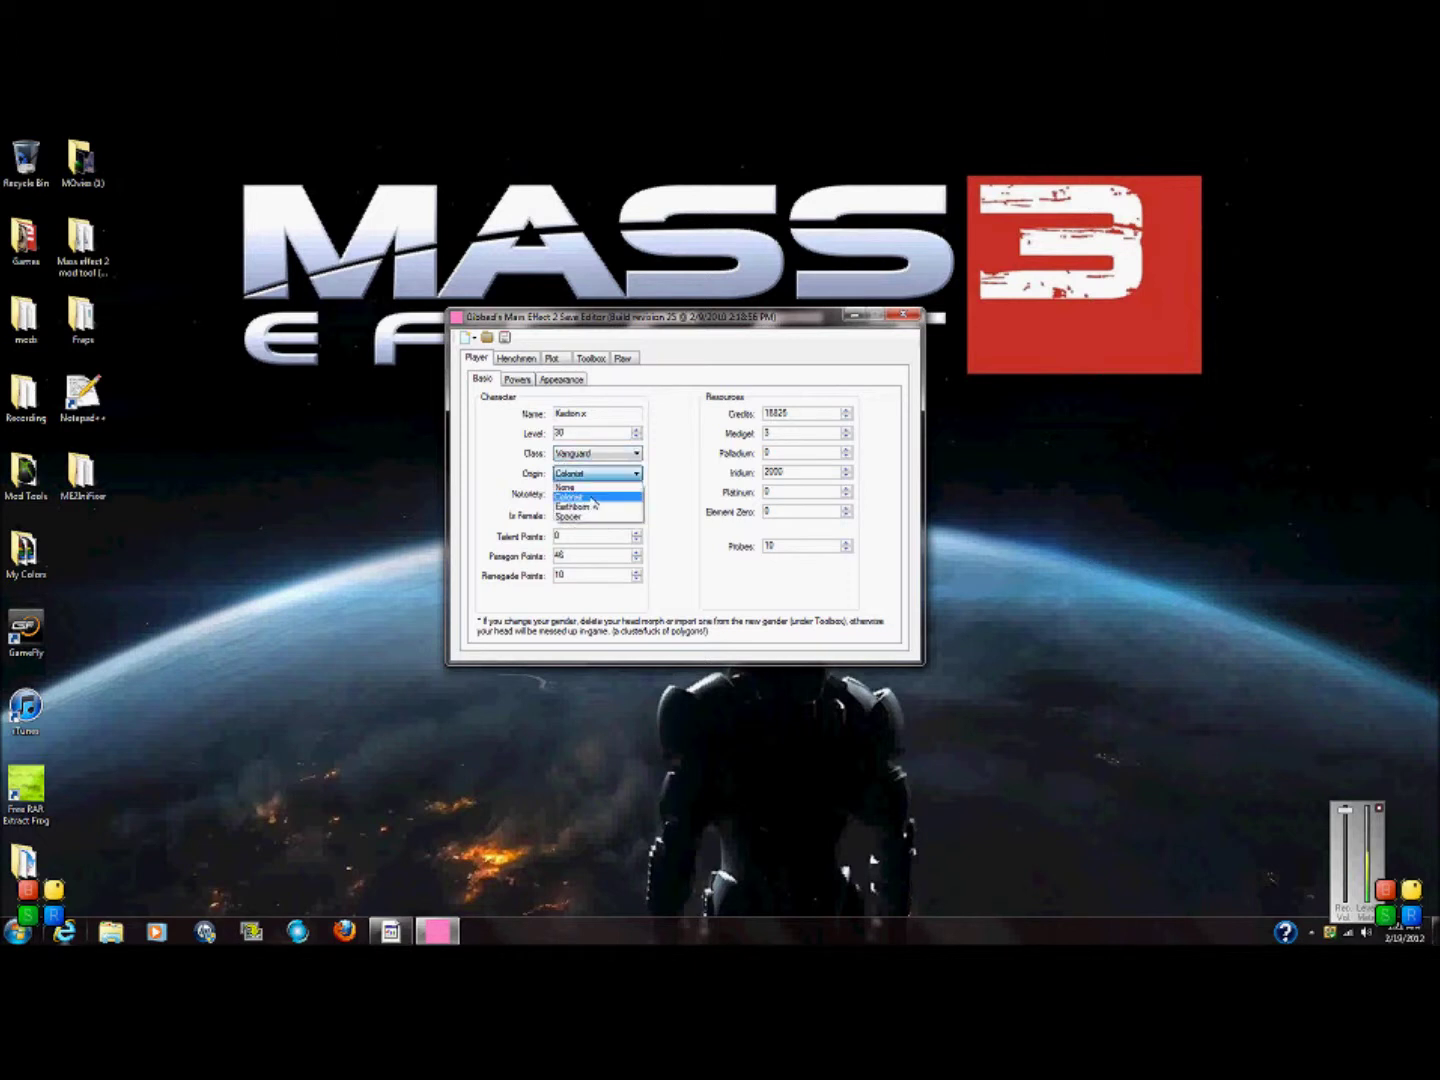
click(593, 498)
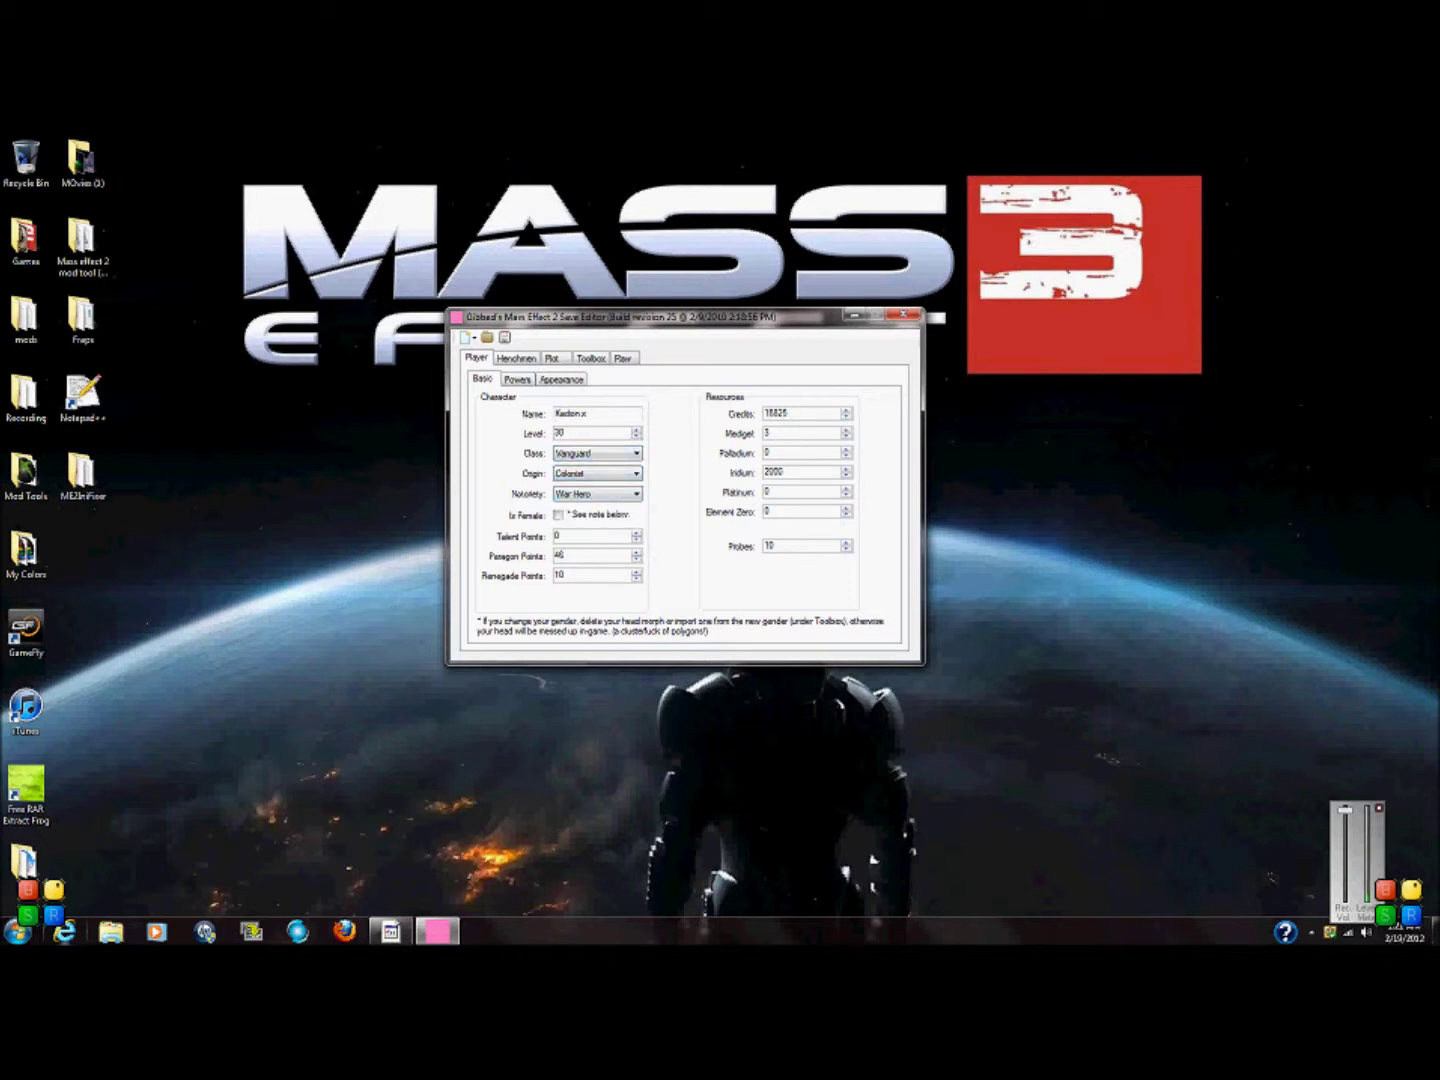
Step: Set talent, paragon and renegade points to 800
click(561, 536)
key(BackSpace)
text(800)
click(567, 574)
Step: Set credits and minerals to 99999, medigel to 100, and raise the probes count
double_click(787, 412)
key(BackSpace)
click(778, 432)
key(Tab)
key(BackSpace)
key(shift+Tab)
click(812, 552)
Step: Look through Powers, Appearance and Henchmen, toggle Cosmetic surgery applied, and open Plot > Henchmen
click(529, 384)
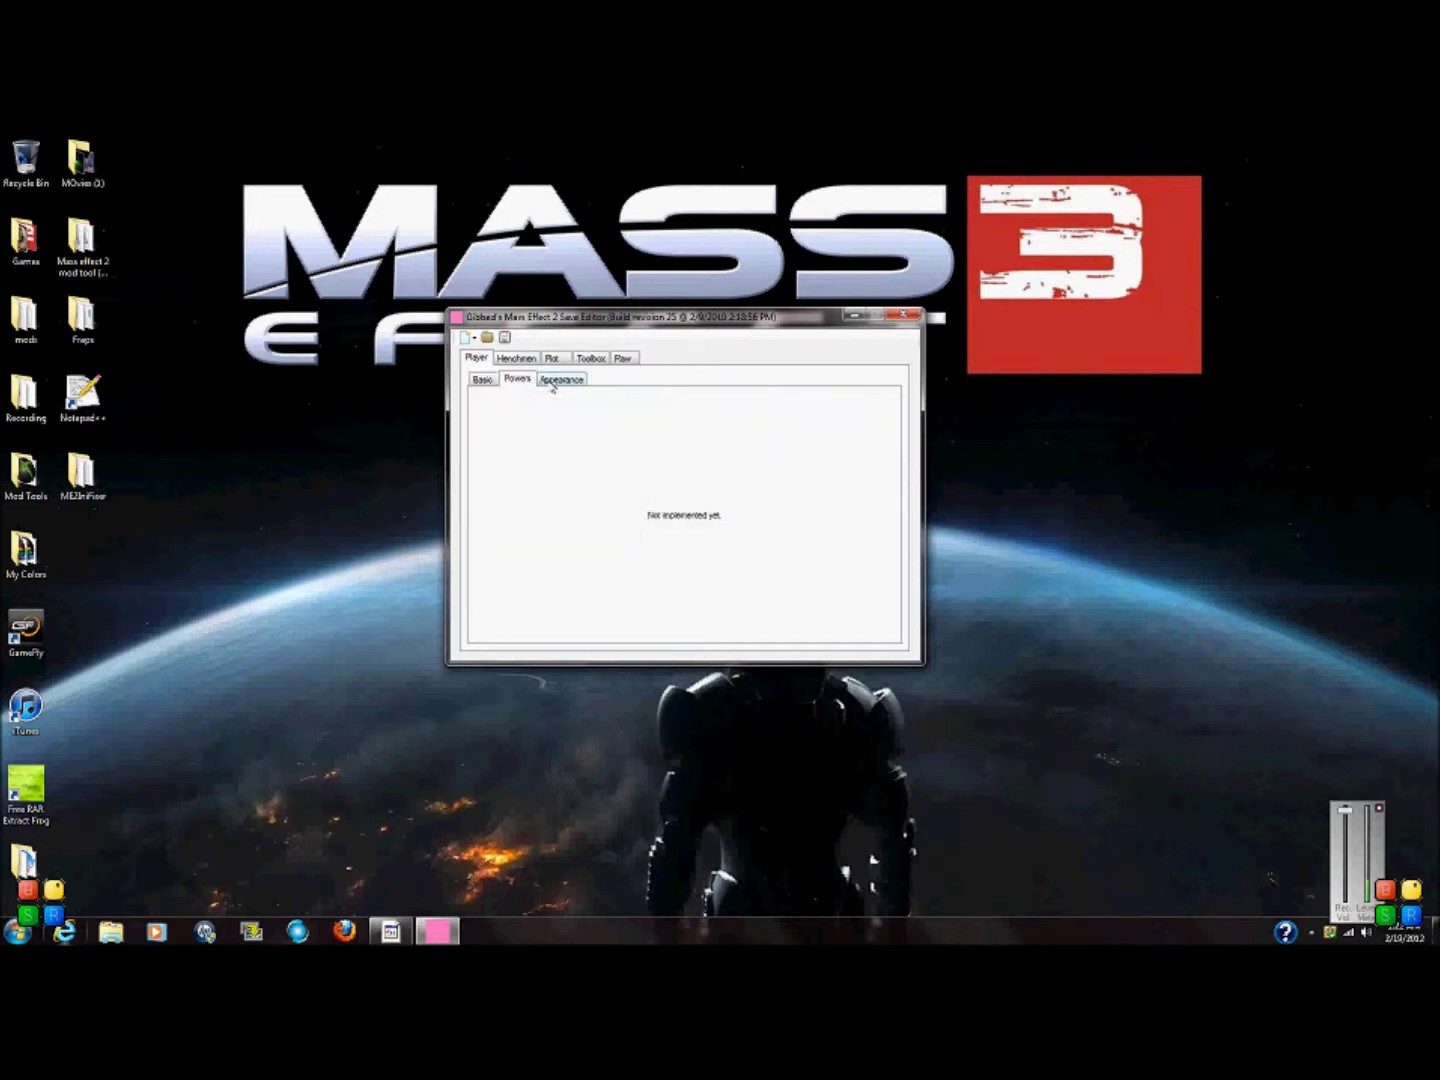
click(554, 383)
click(516, 358)
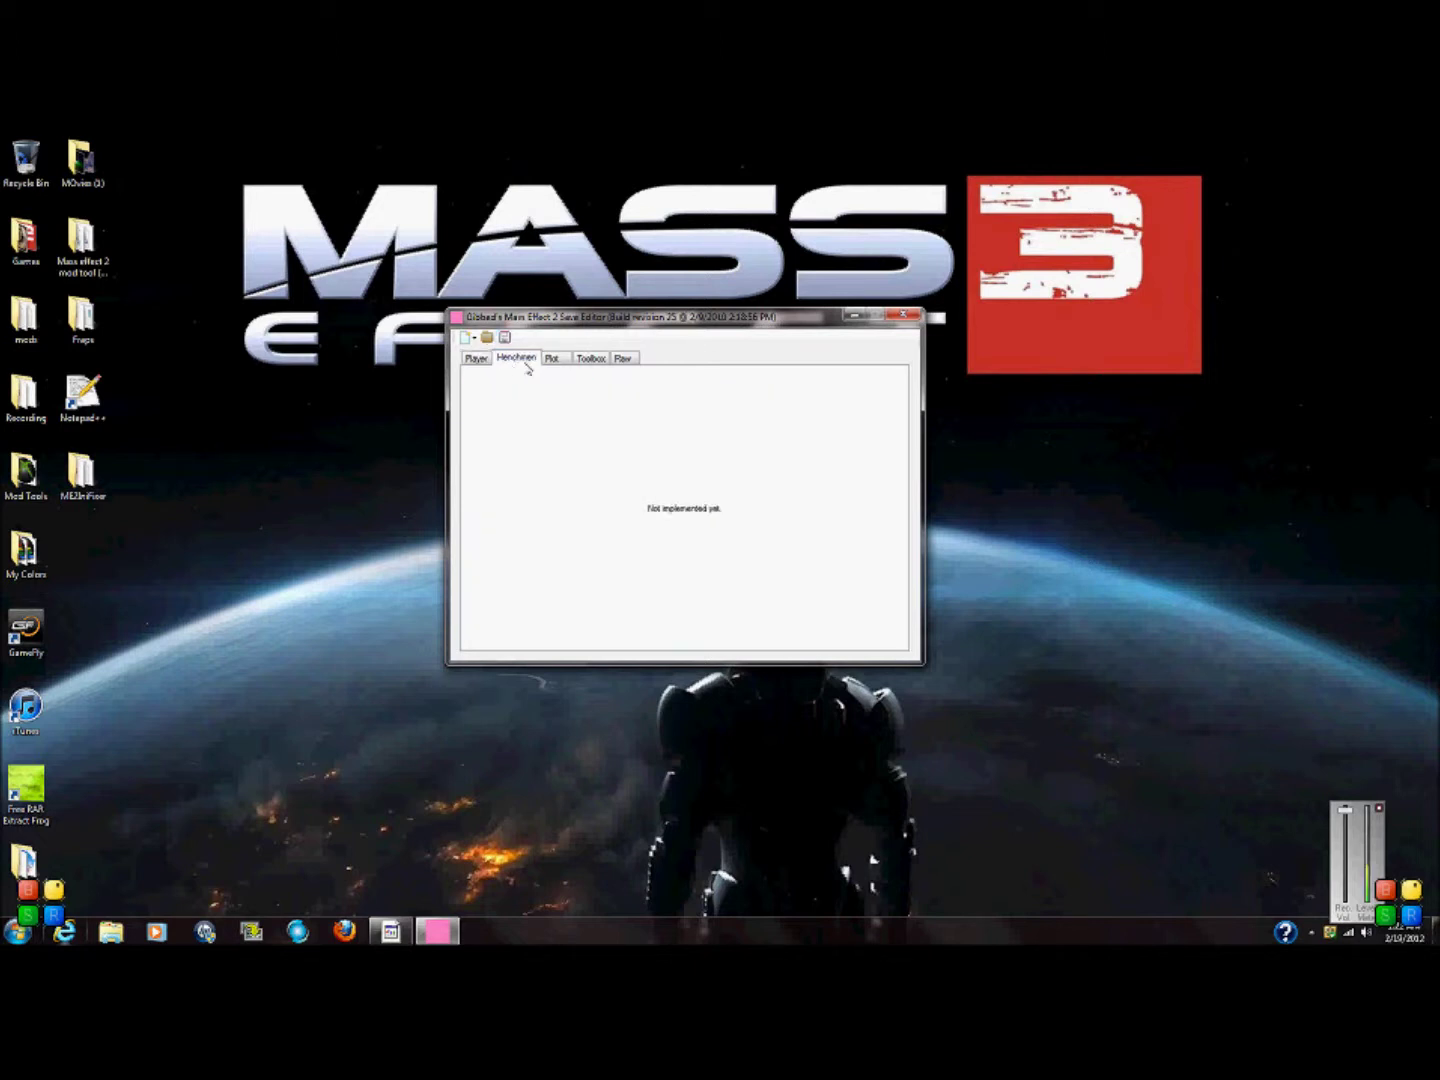
click(553, 360)
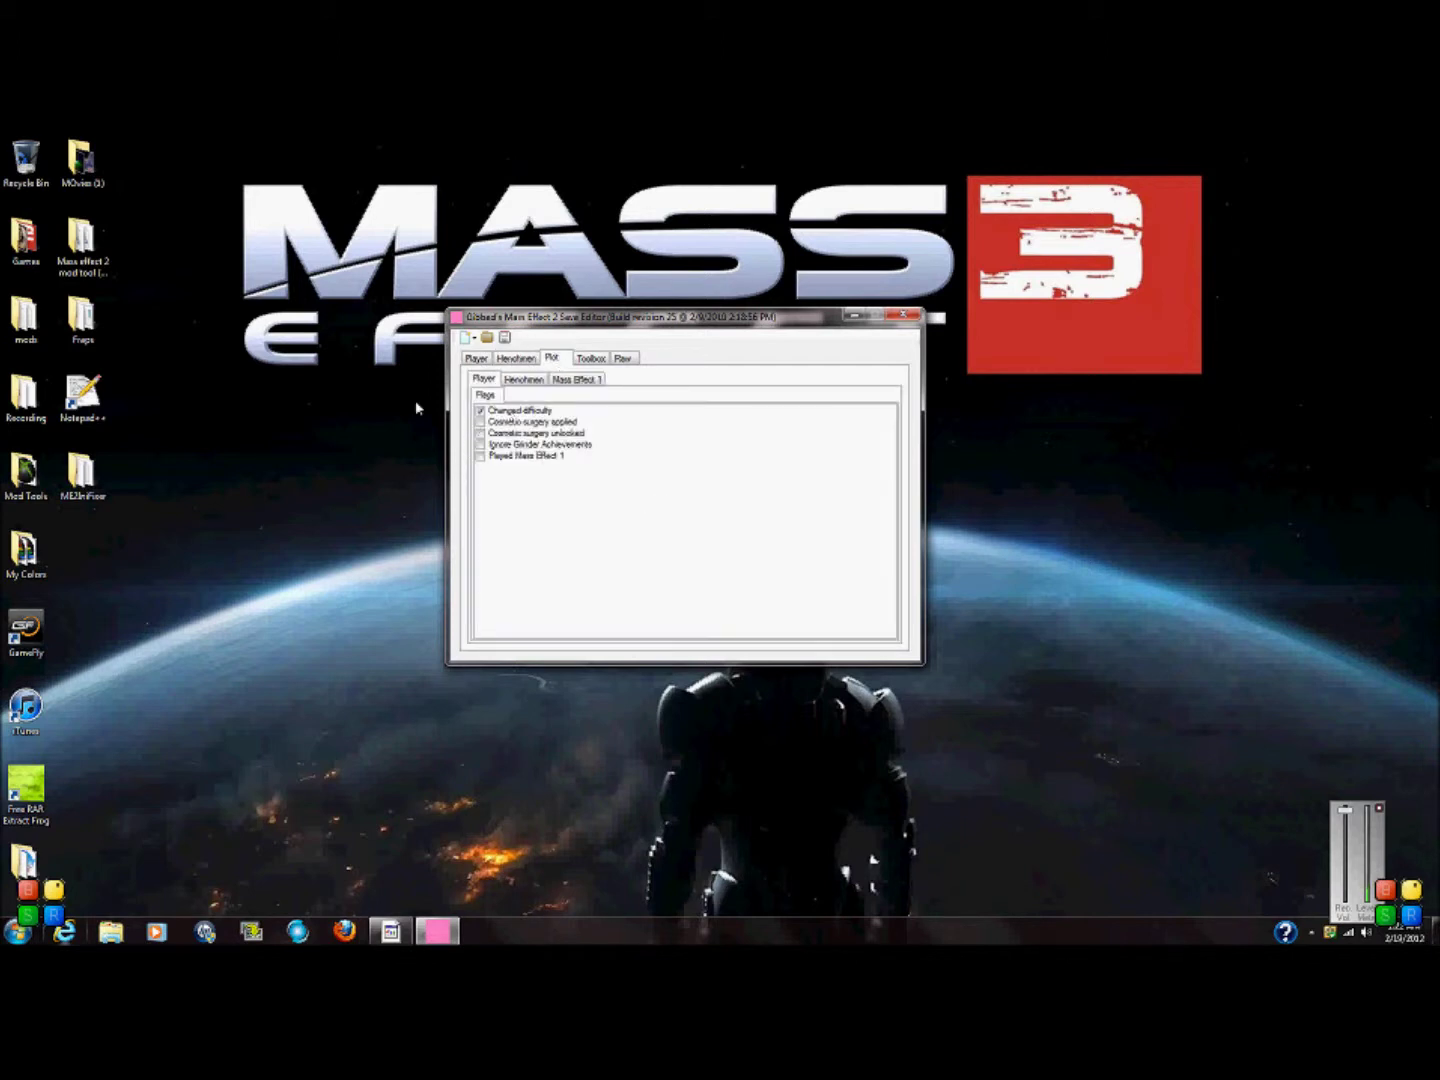
click(490, 424)
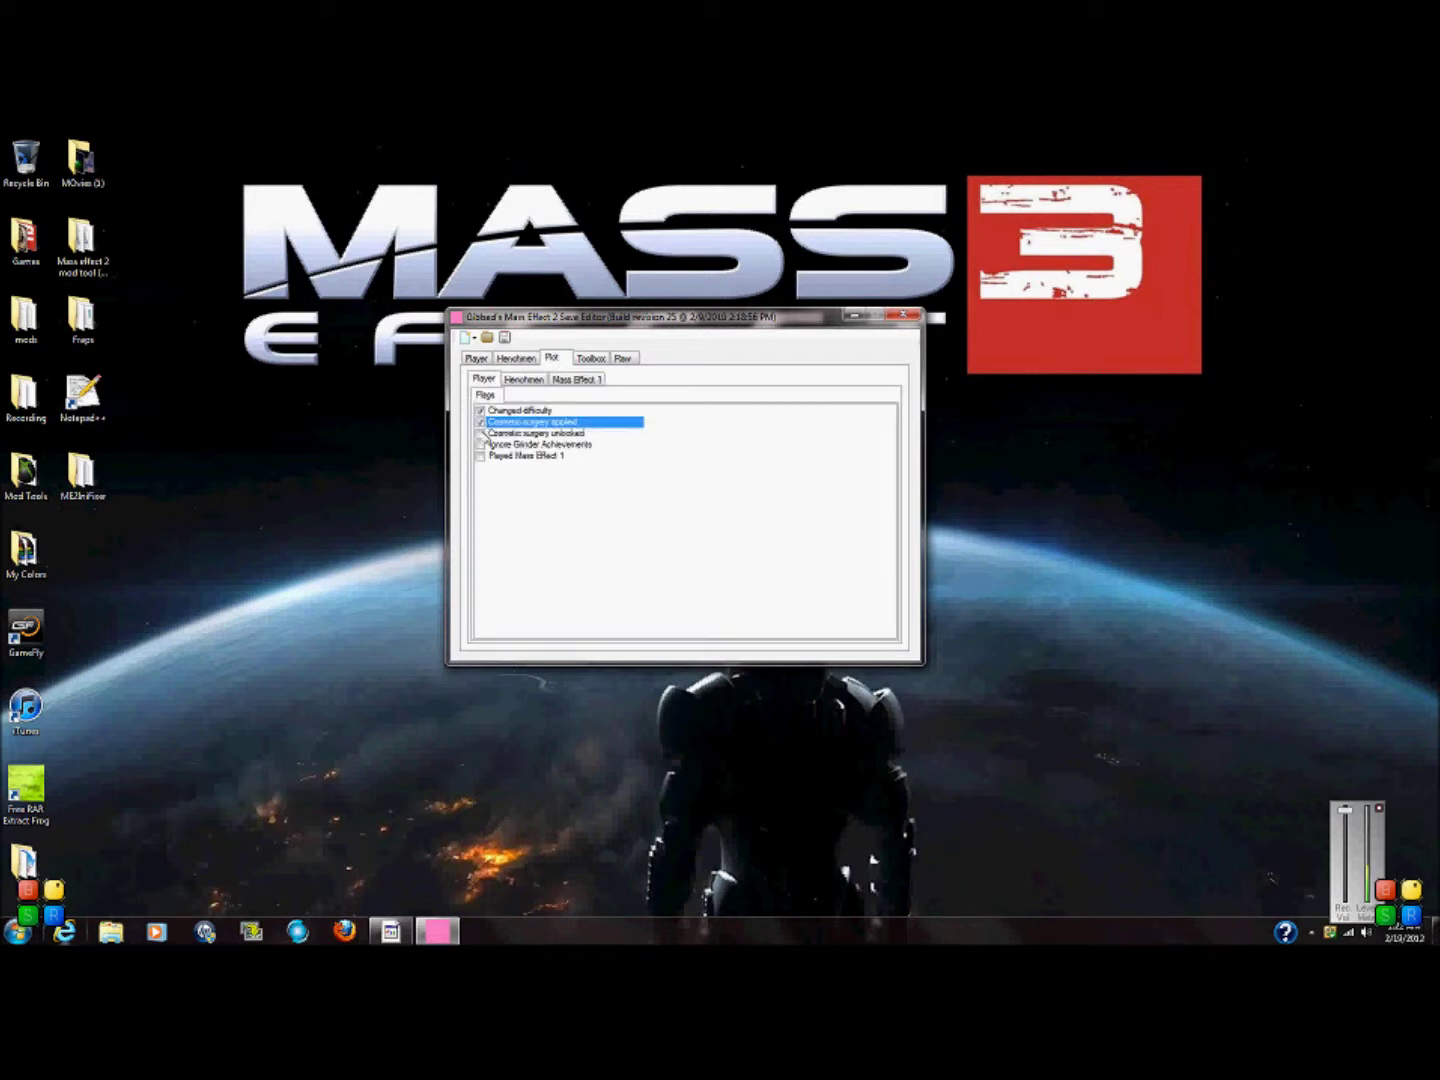
click(523, 381)
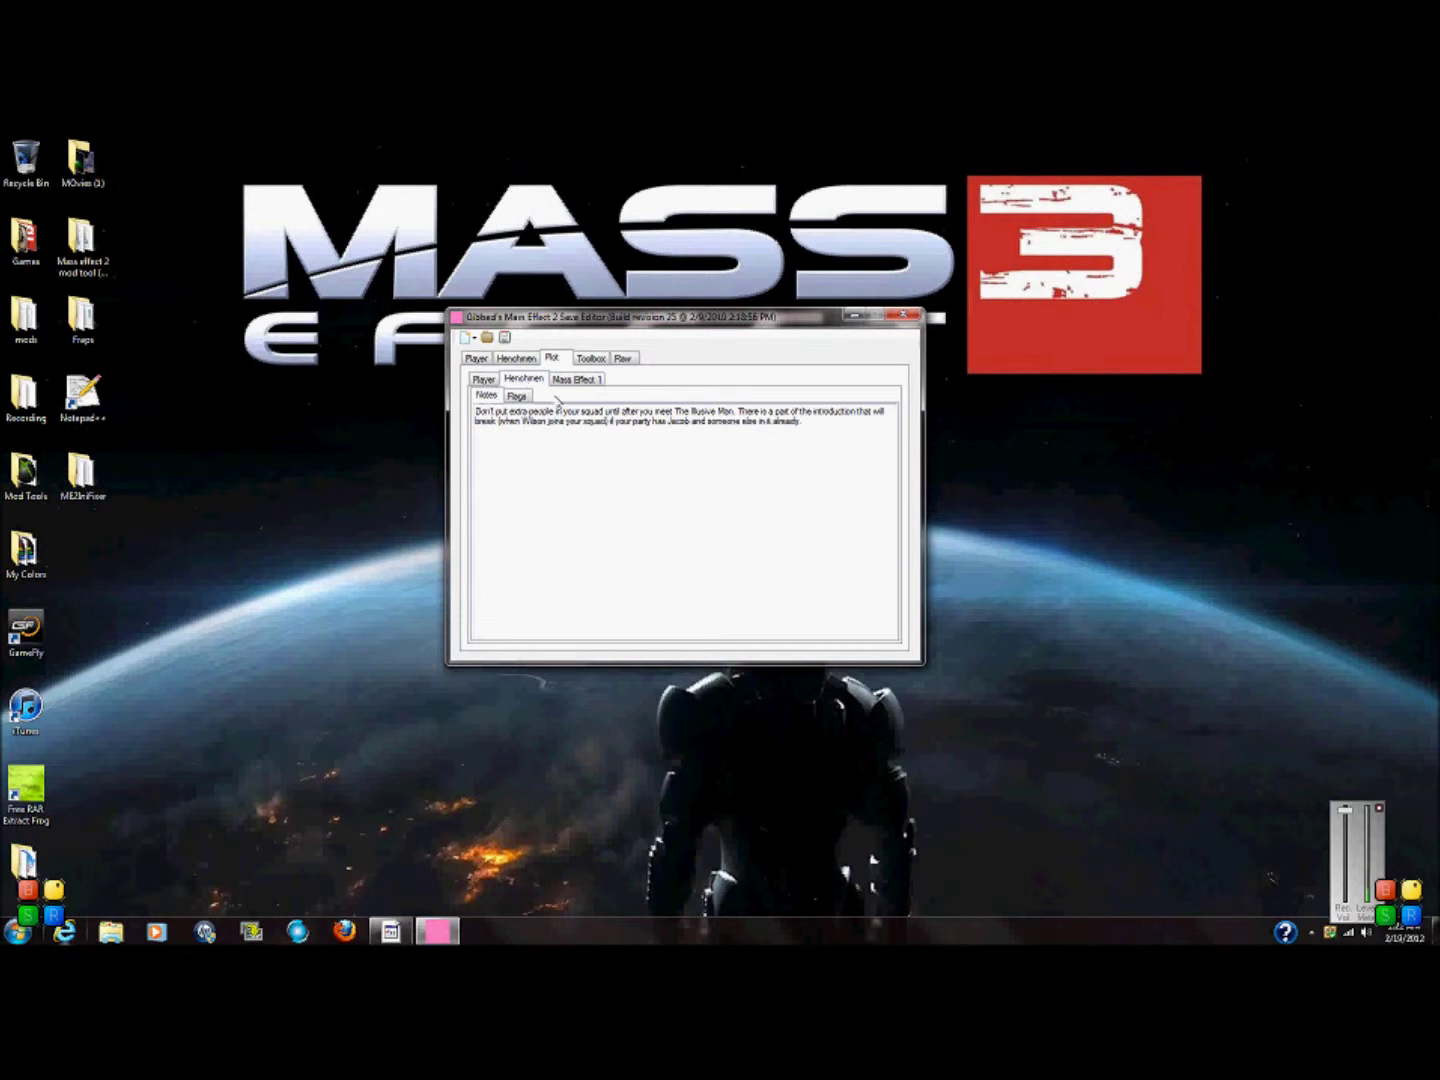
Step: In the henchman flags list, mark Jack as appeared, acquired, in squad and loyal
click(517, 397)
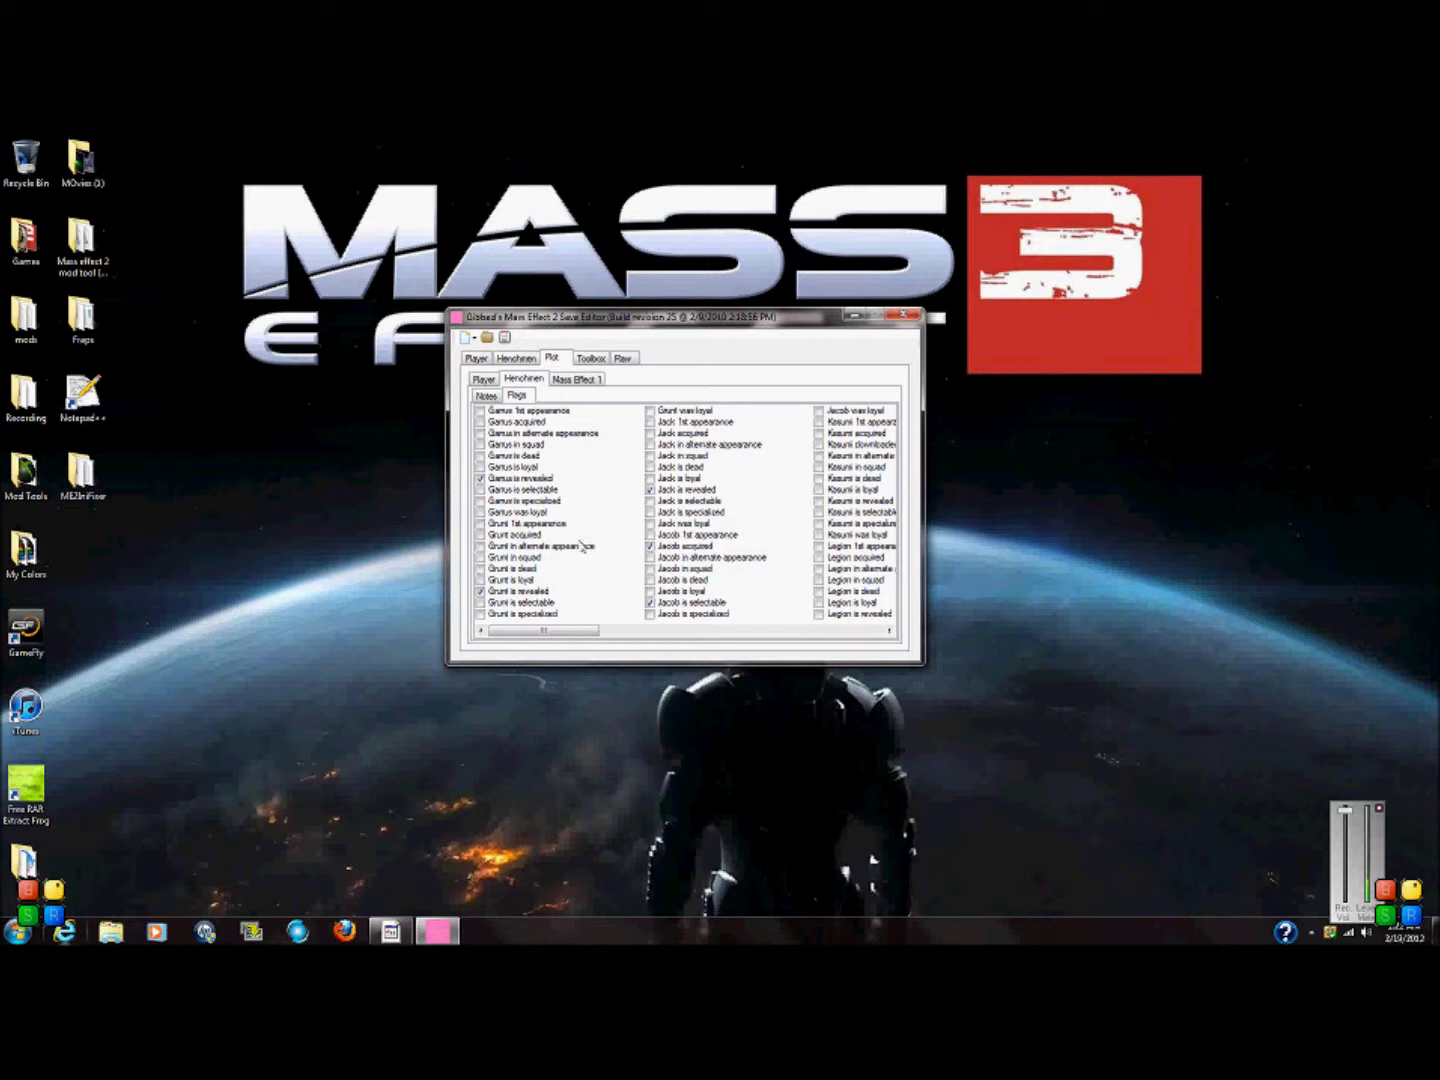
drag(542, 640, 601, 635)
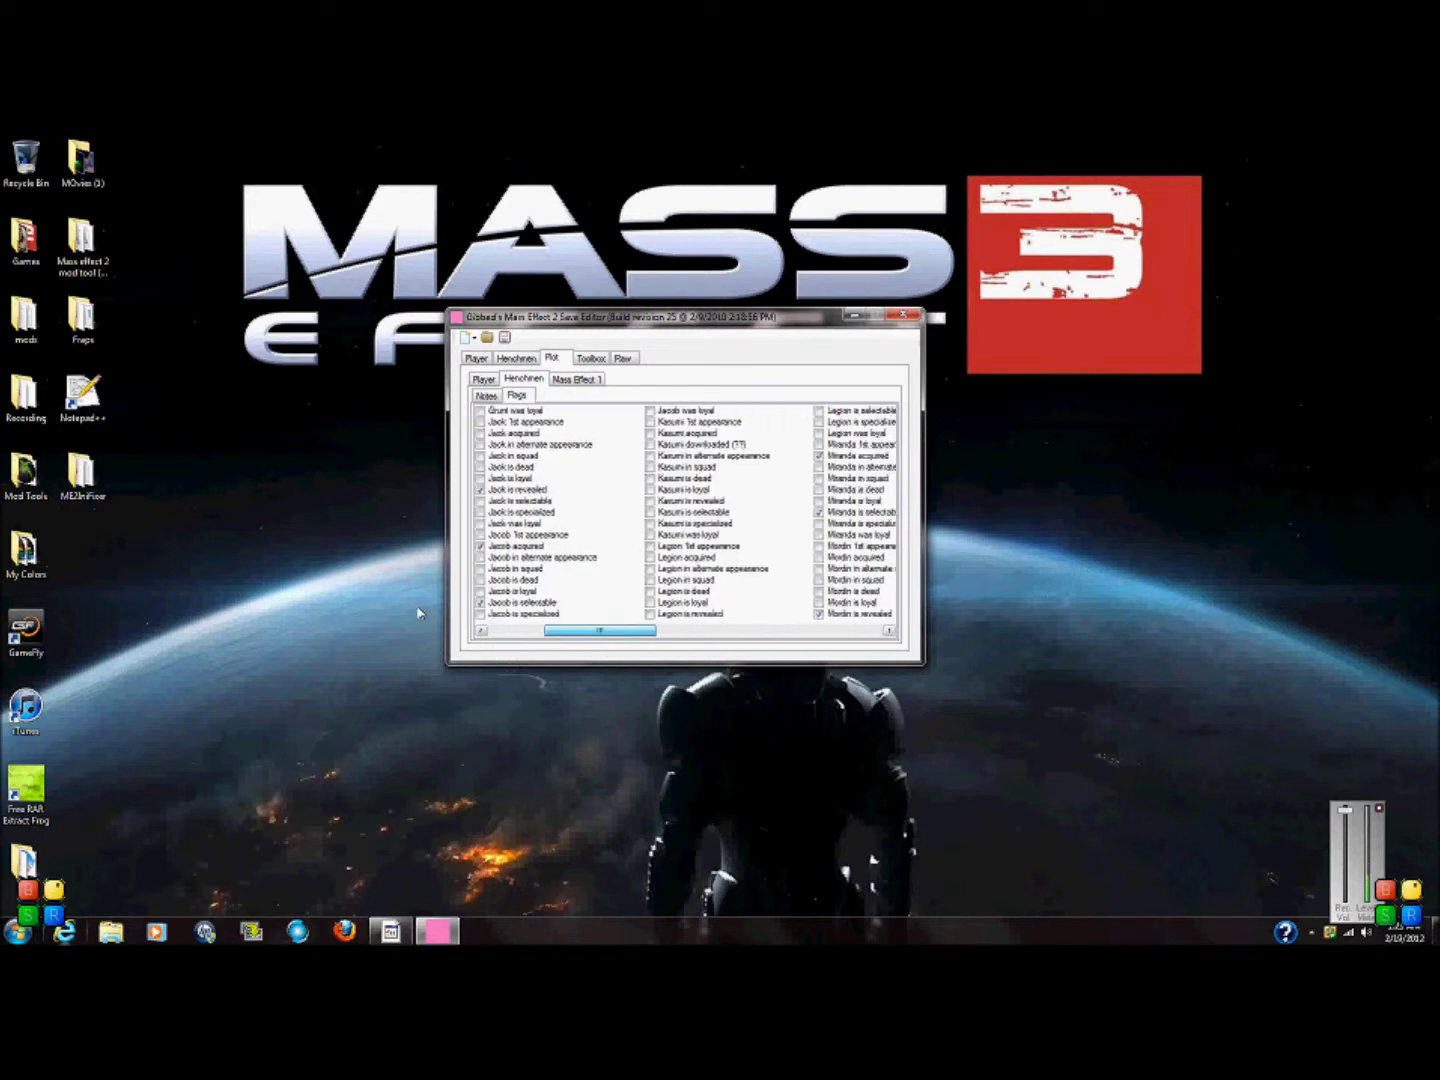
click(482, 421)
click(481, 433)
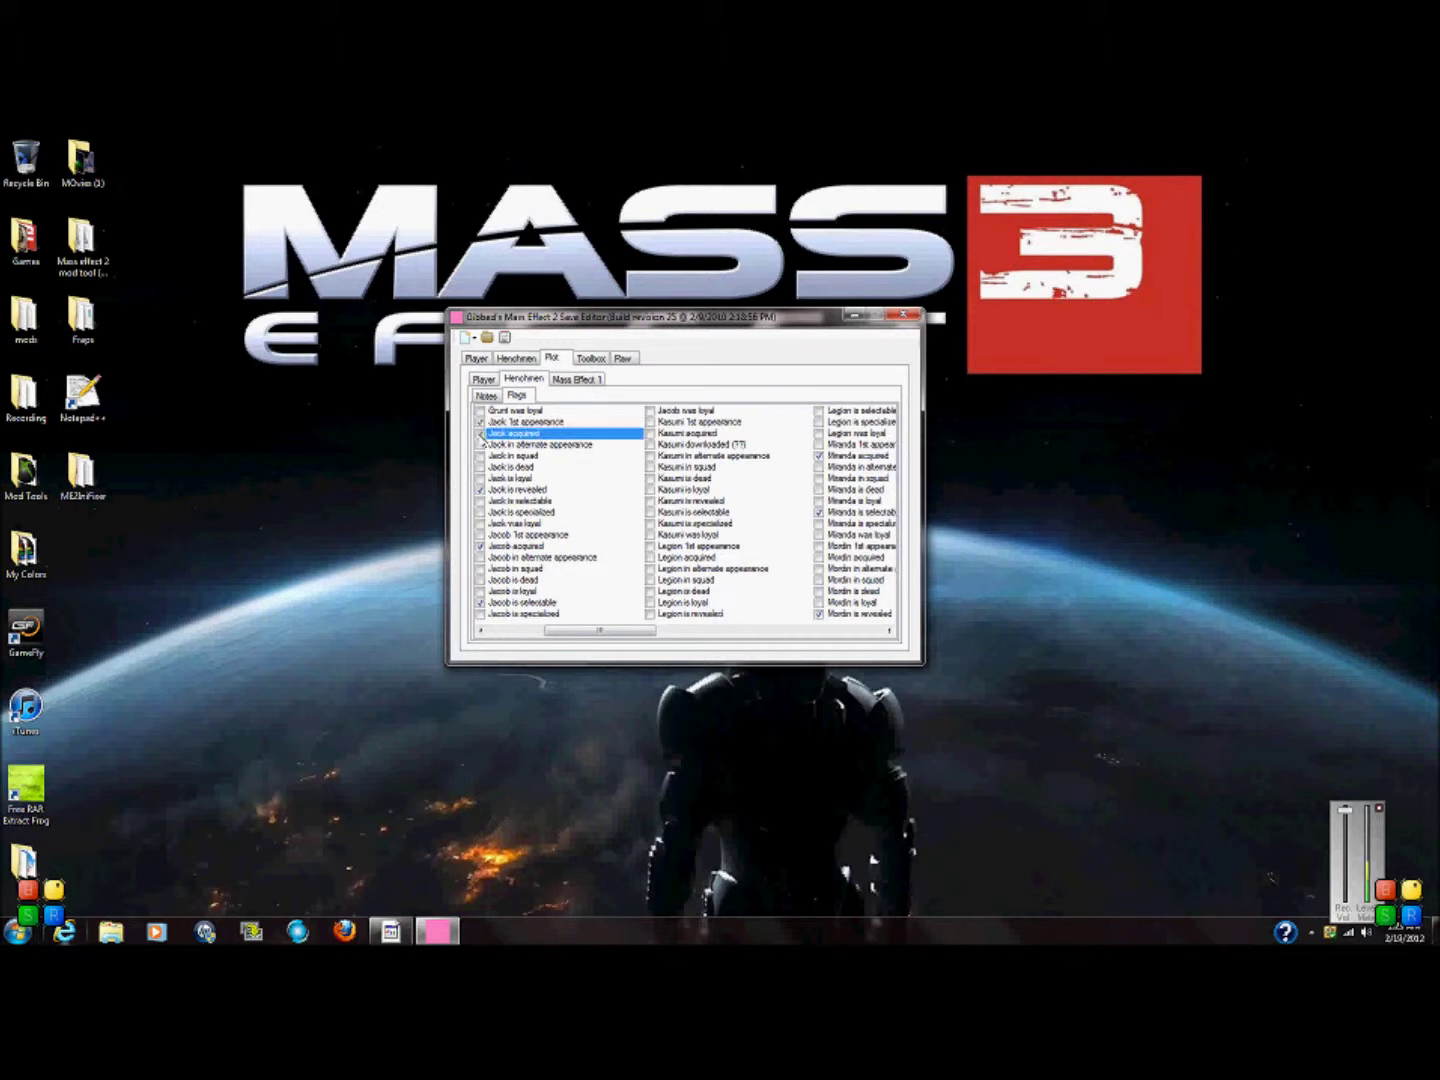
click(481, 455)
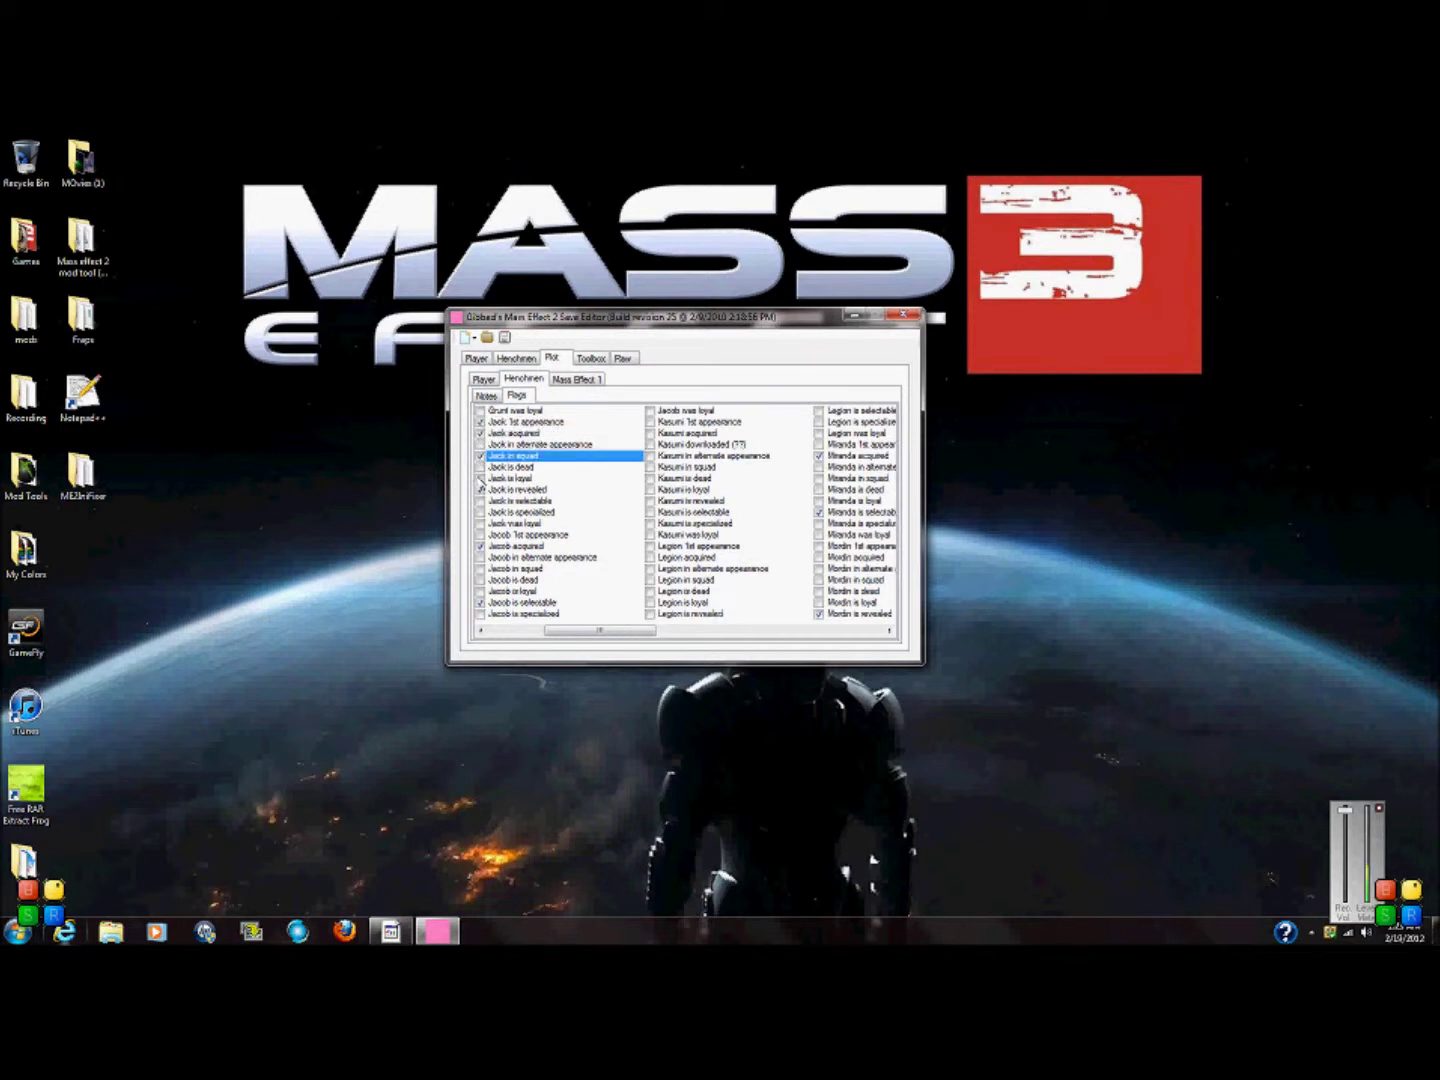
click(482, 478)
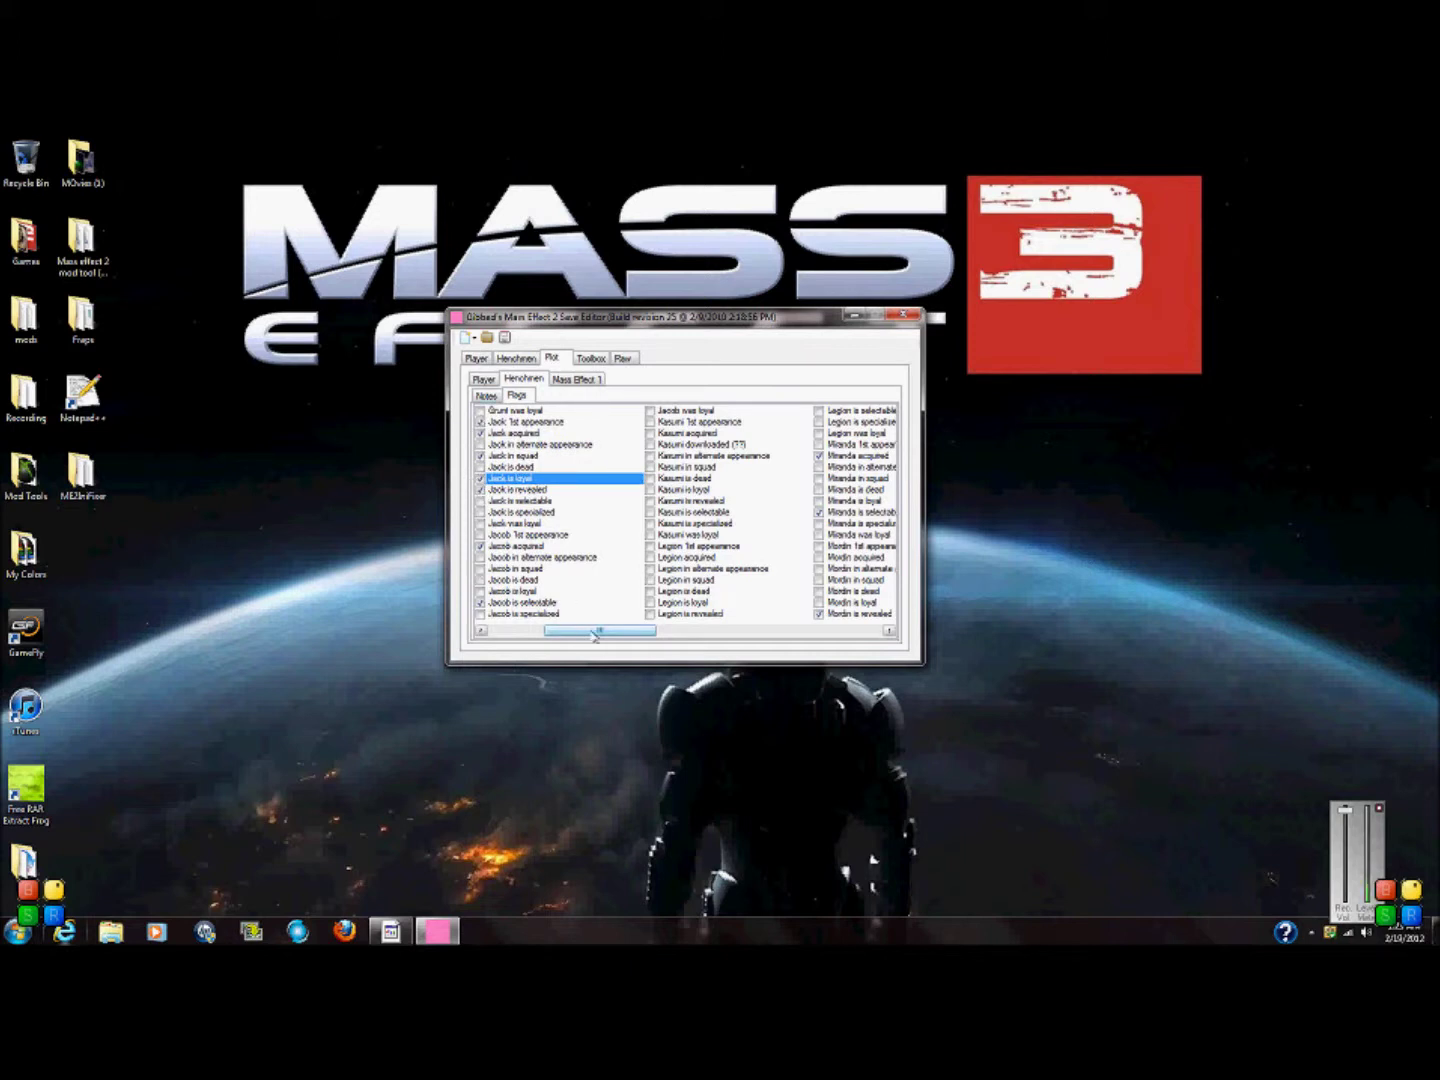
Step: Mark Mordin as appeared, acquired, in squad and loyal
drag(594, 635, 652, 635)
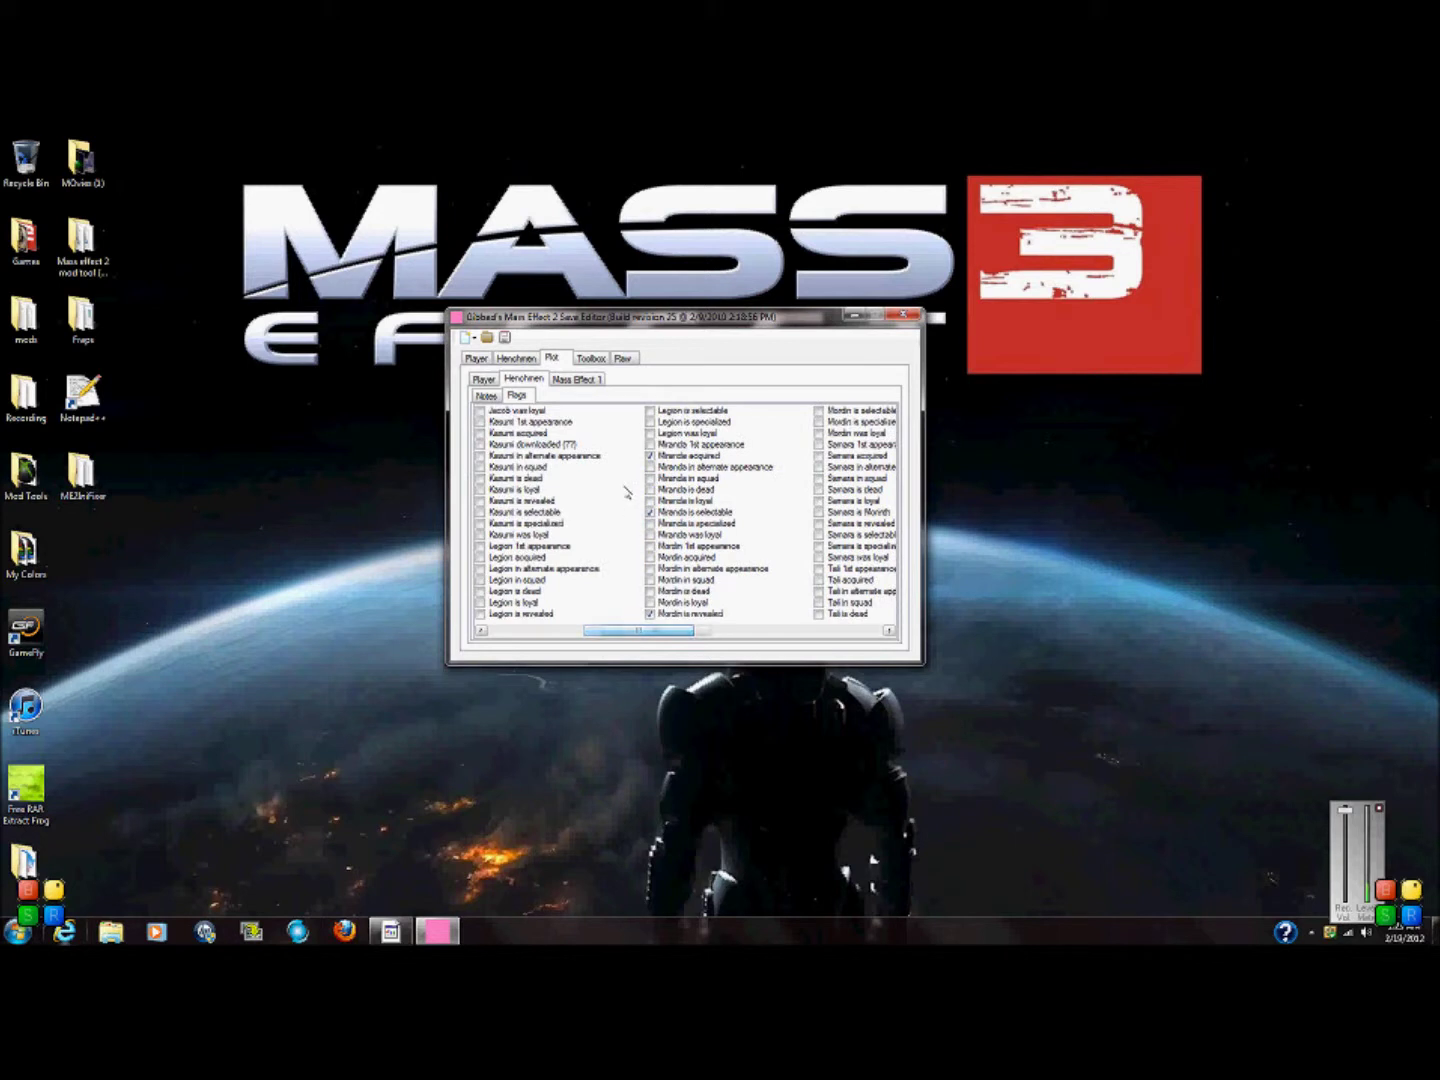
click(651, 546)
click(650, 556)
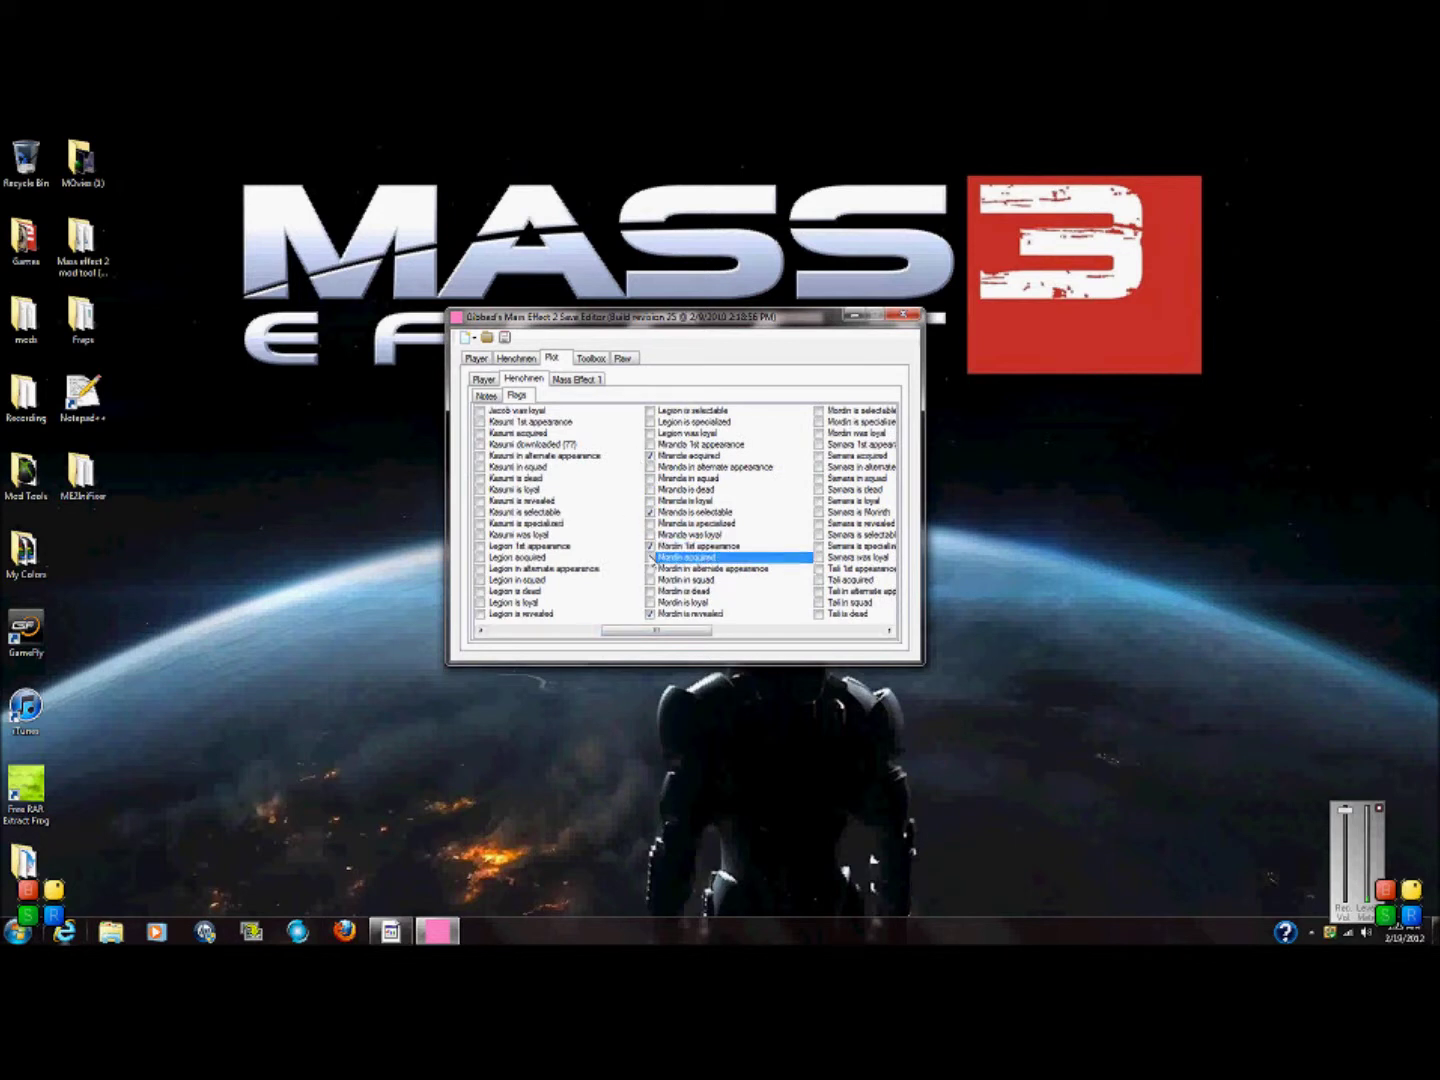
click(650, 581)
click(650, 602)
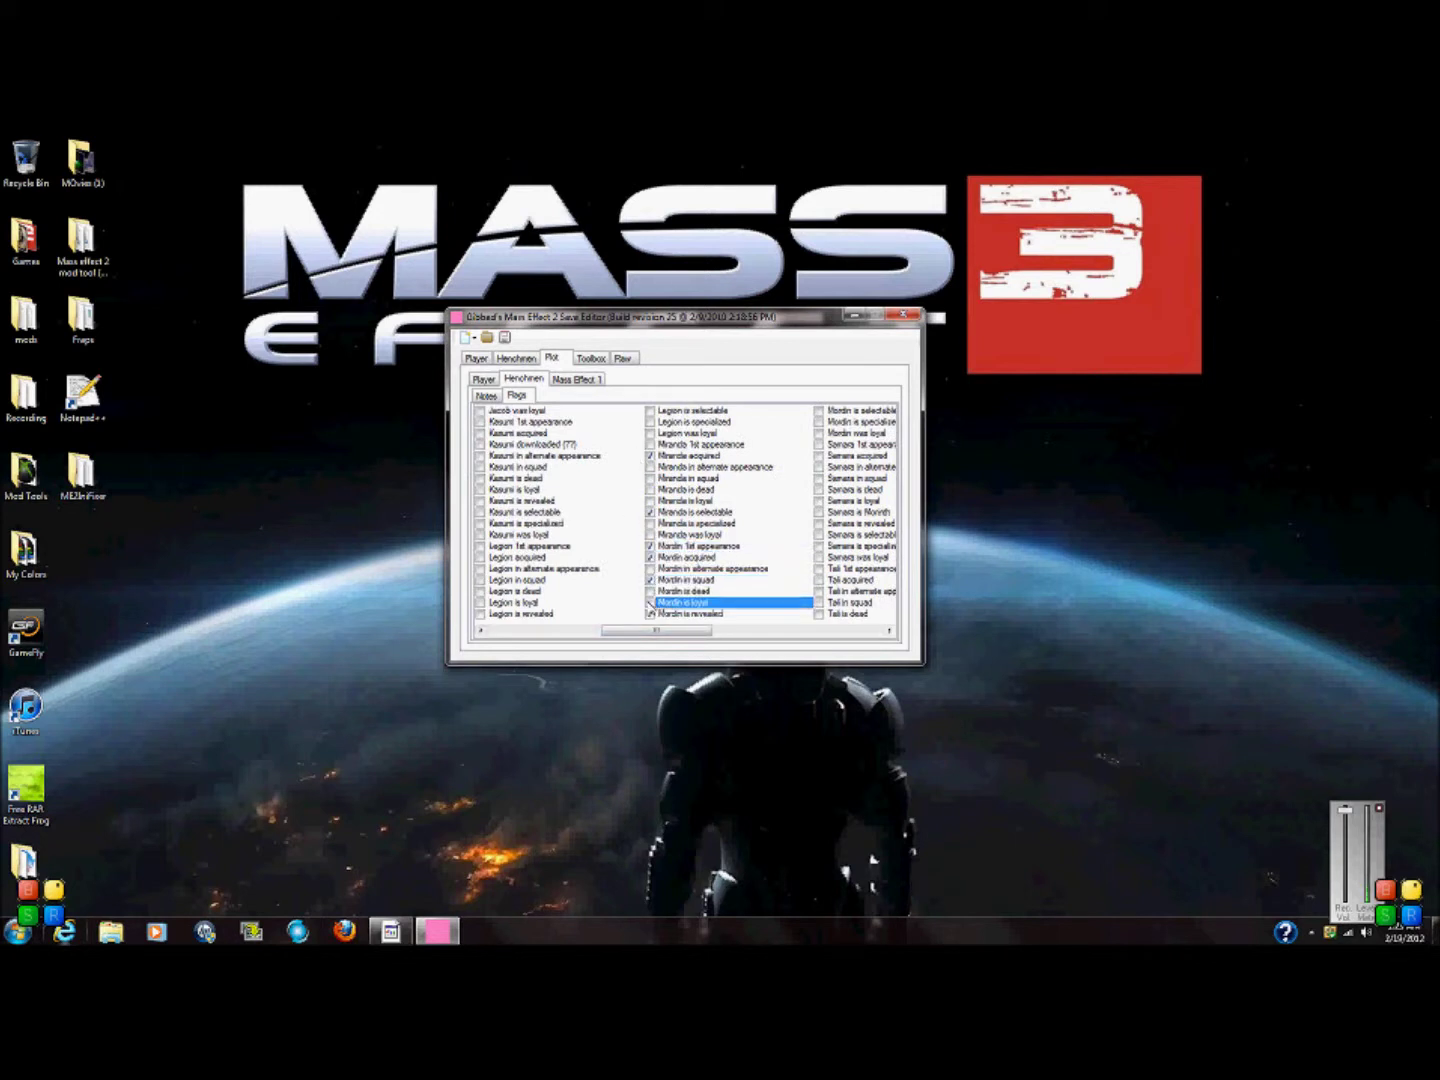
Step: Mark Tali as appeared, acquired, loyal and in the squad
drag(658, 634, 655, 575)
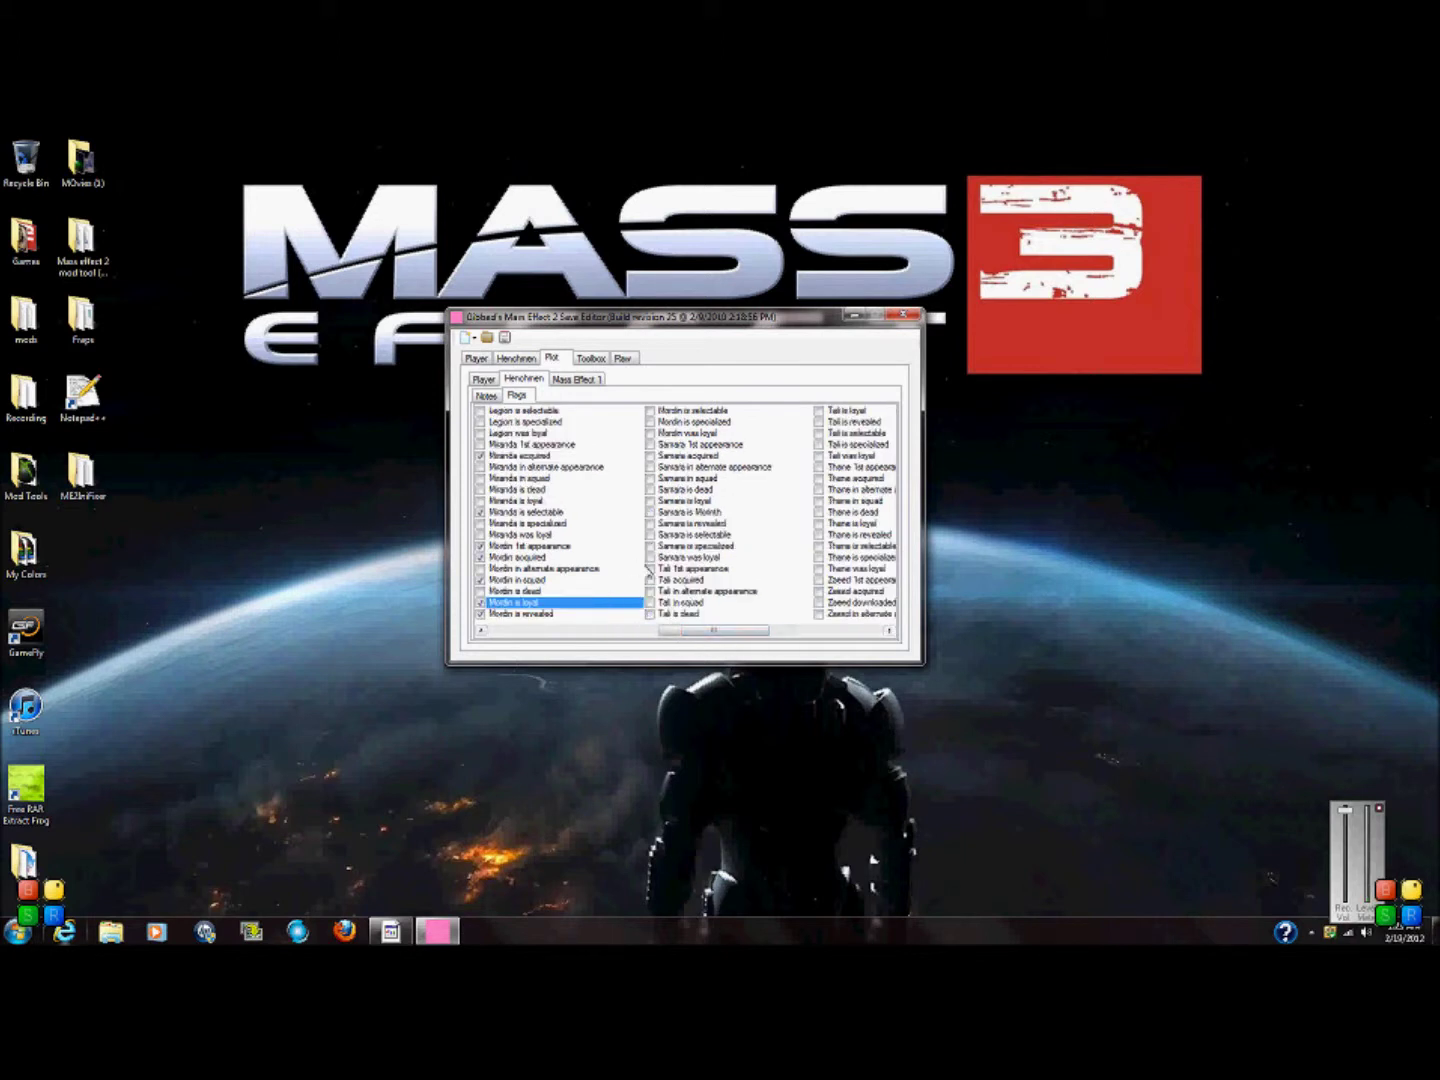
click(656, 576)
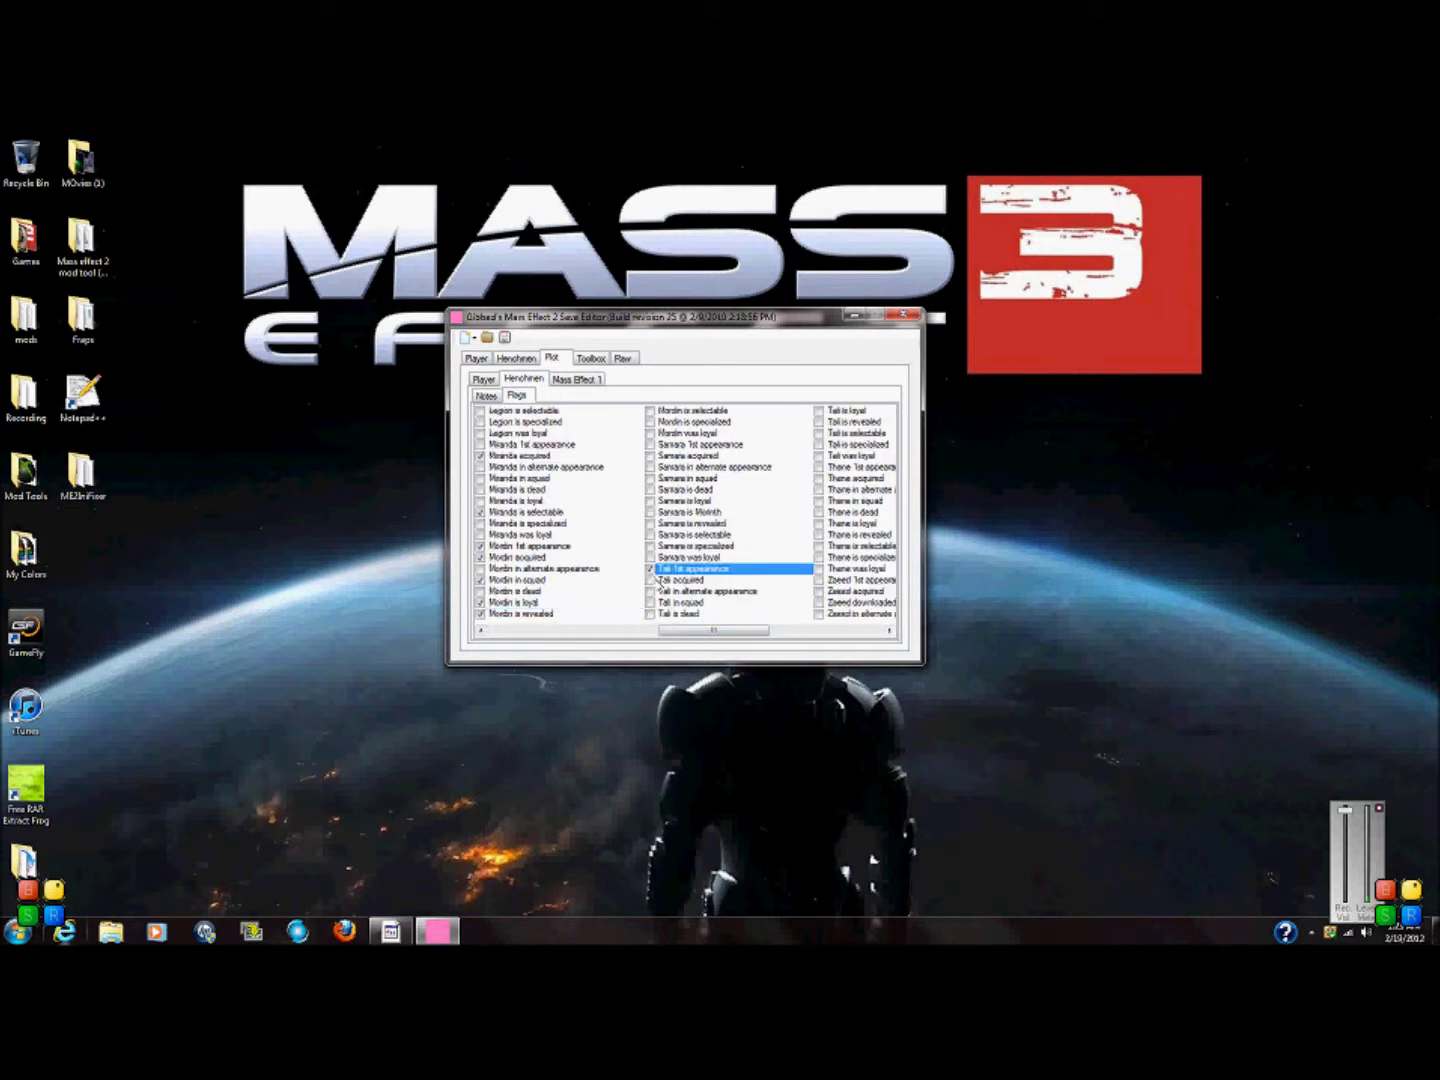
click(653, 581)
click(651, 603)
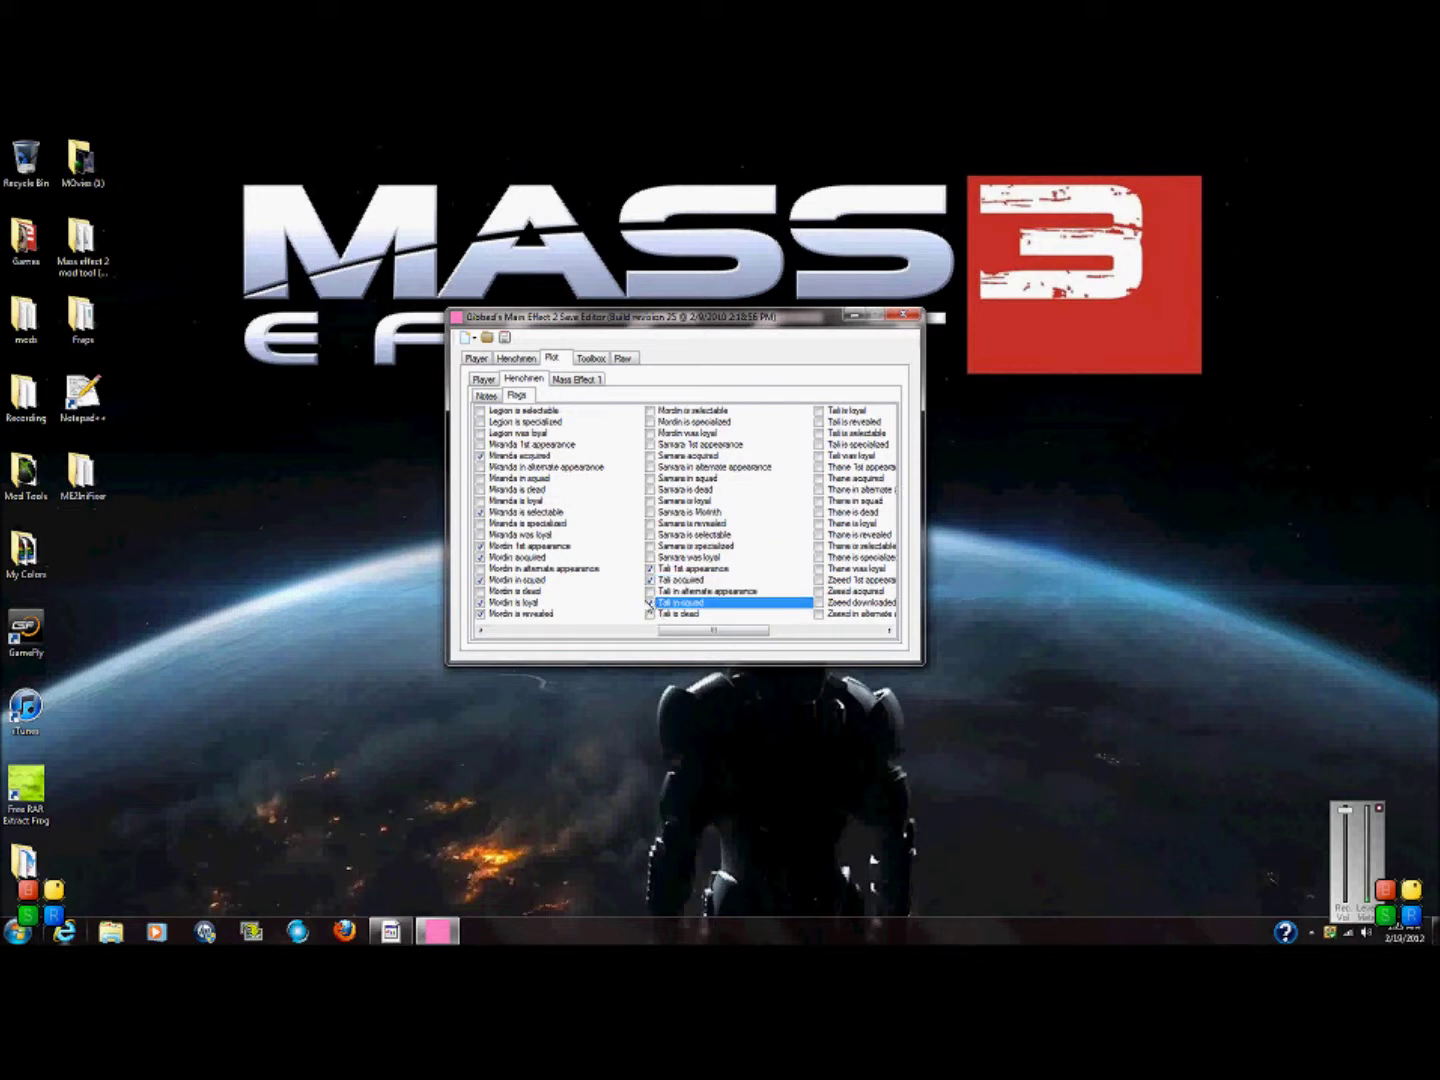
click(650, 603)
click(821, 410)
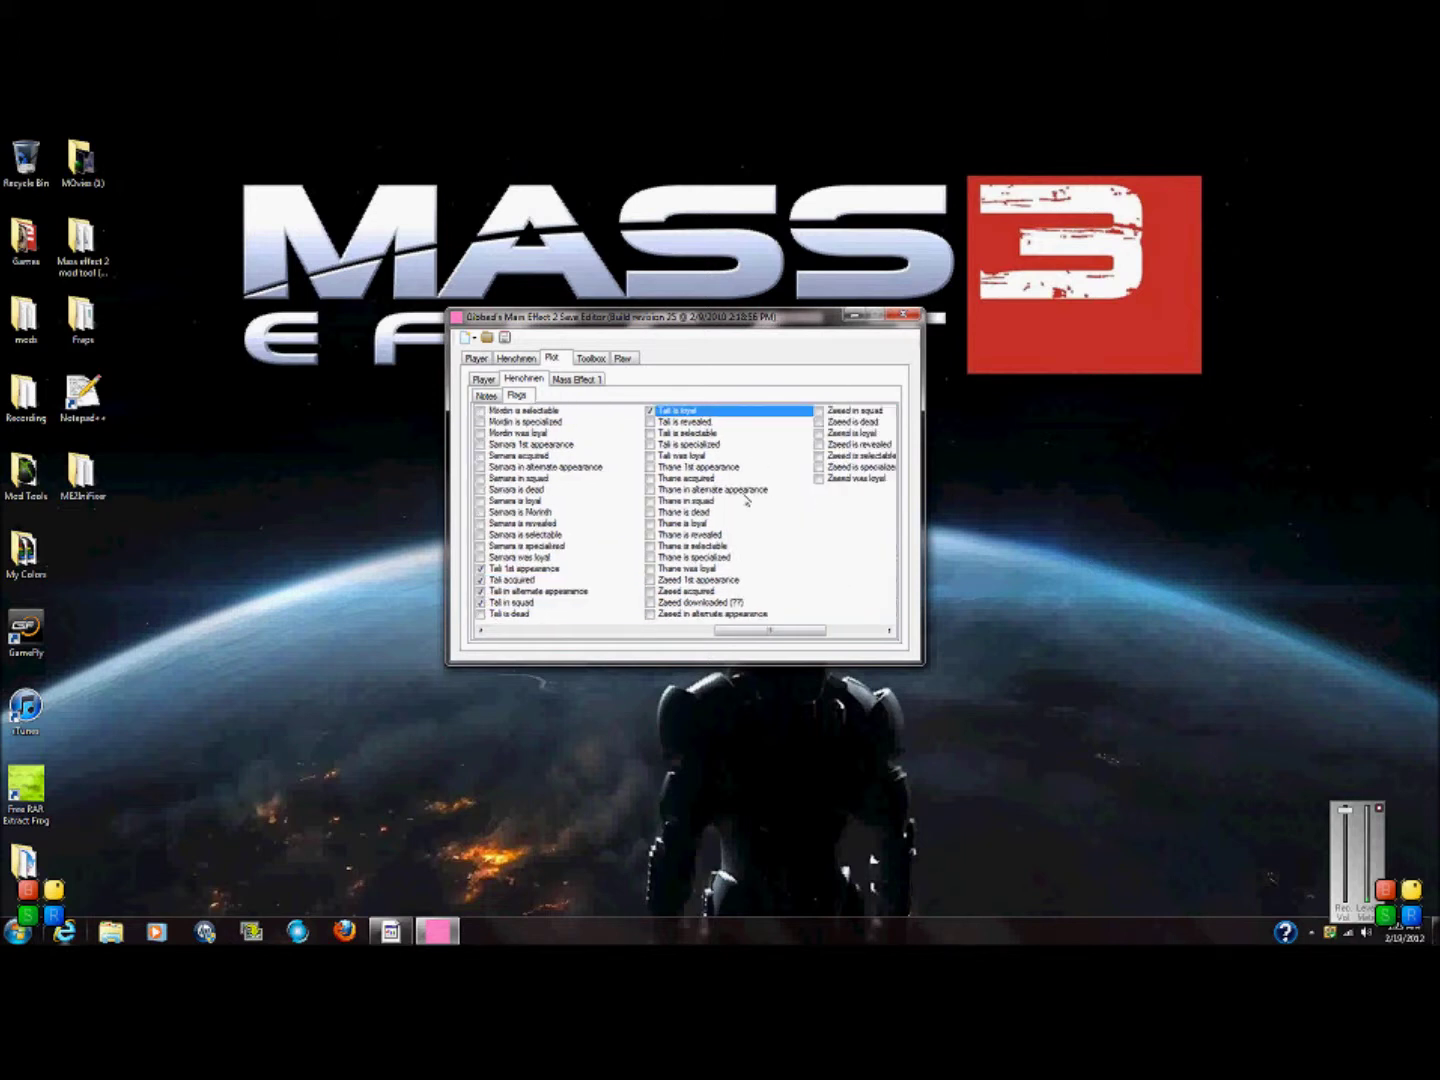
Step: Make Miranda loyal with alternate appearance, then show the Mass Effect 1 plot flags
mouse_move(760, 631)
mouse_down()
mouse_move(615, 654)
mouse_move(742, 641)
mouse_up()
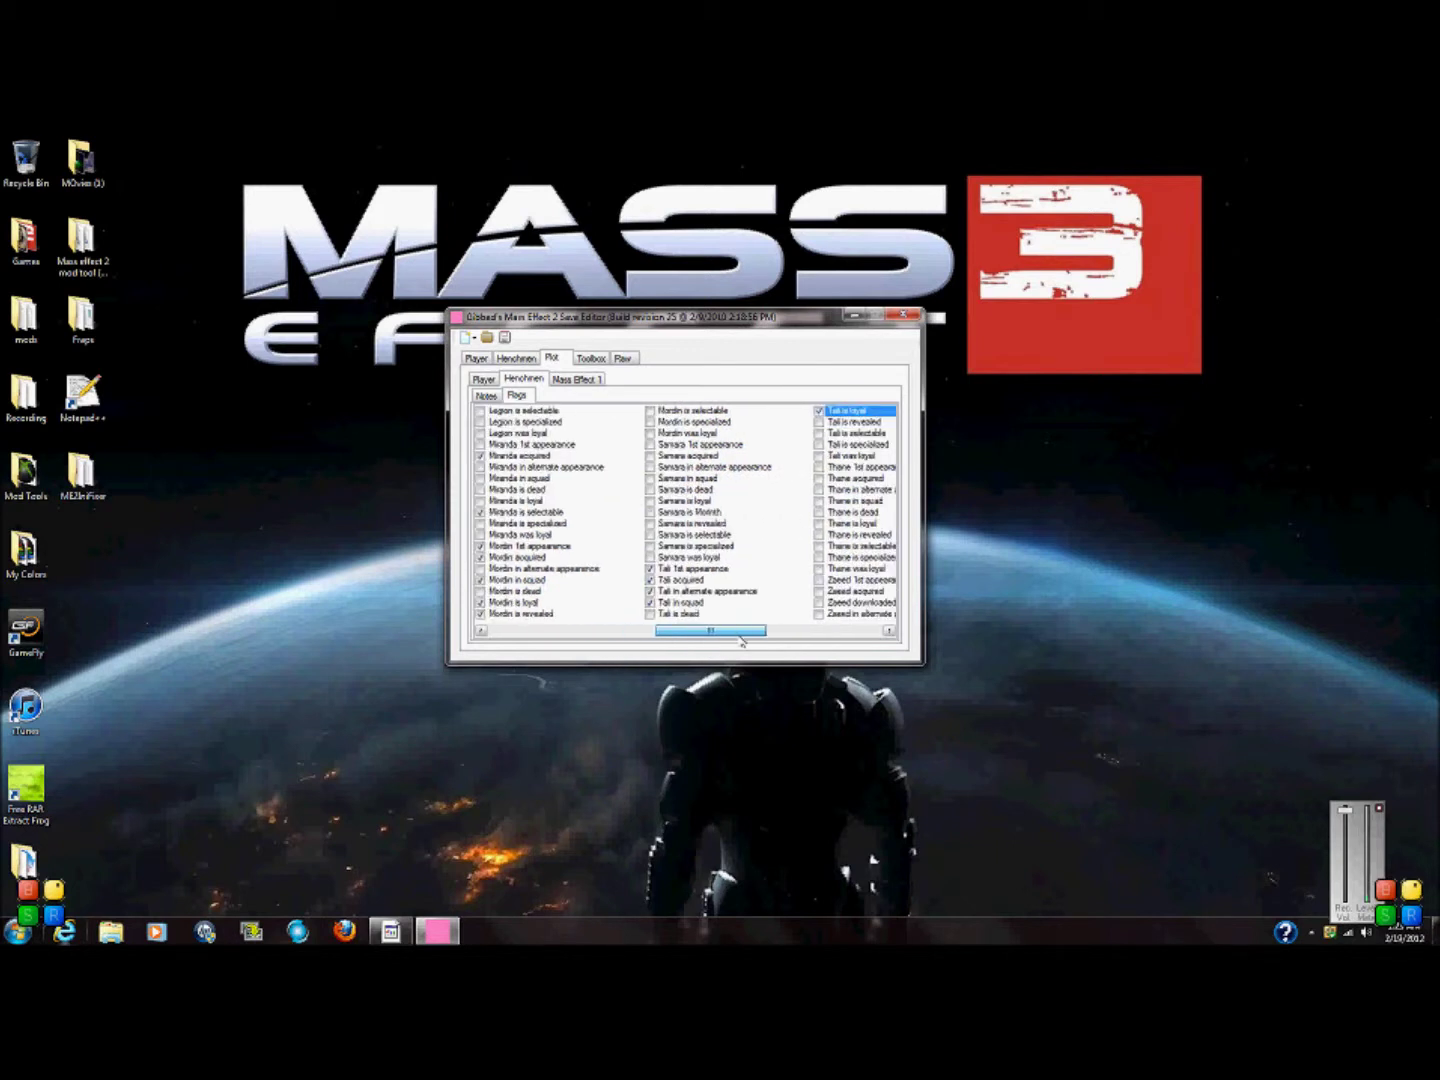
drag(742, 642, 687, 641)
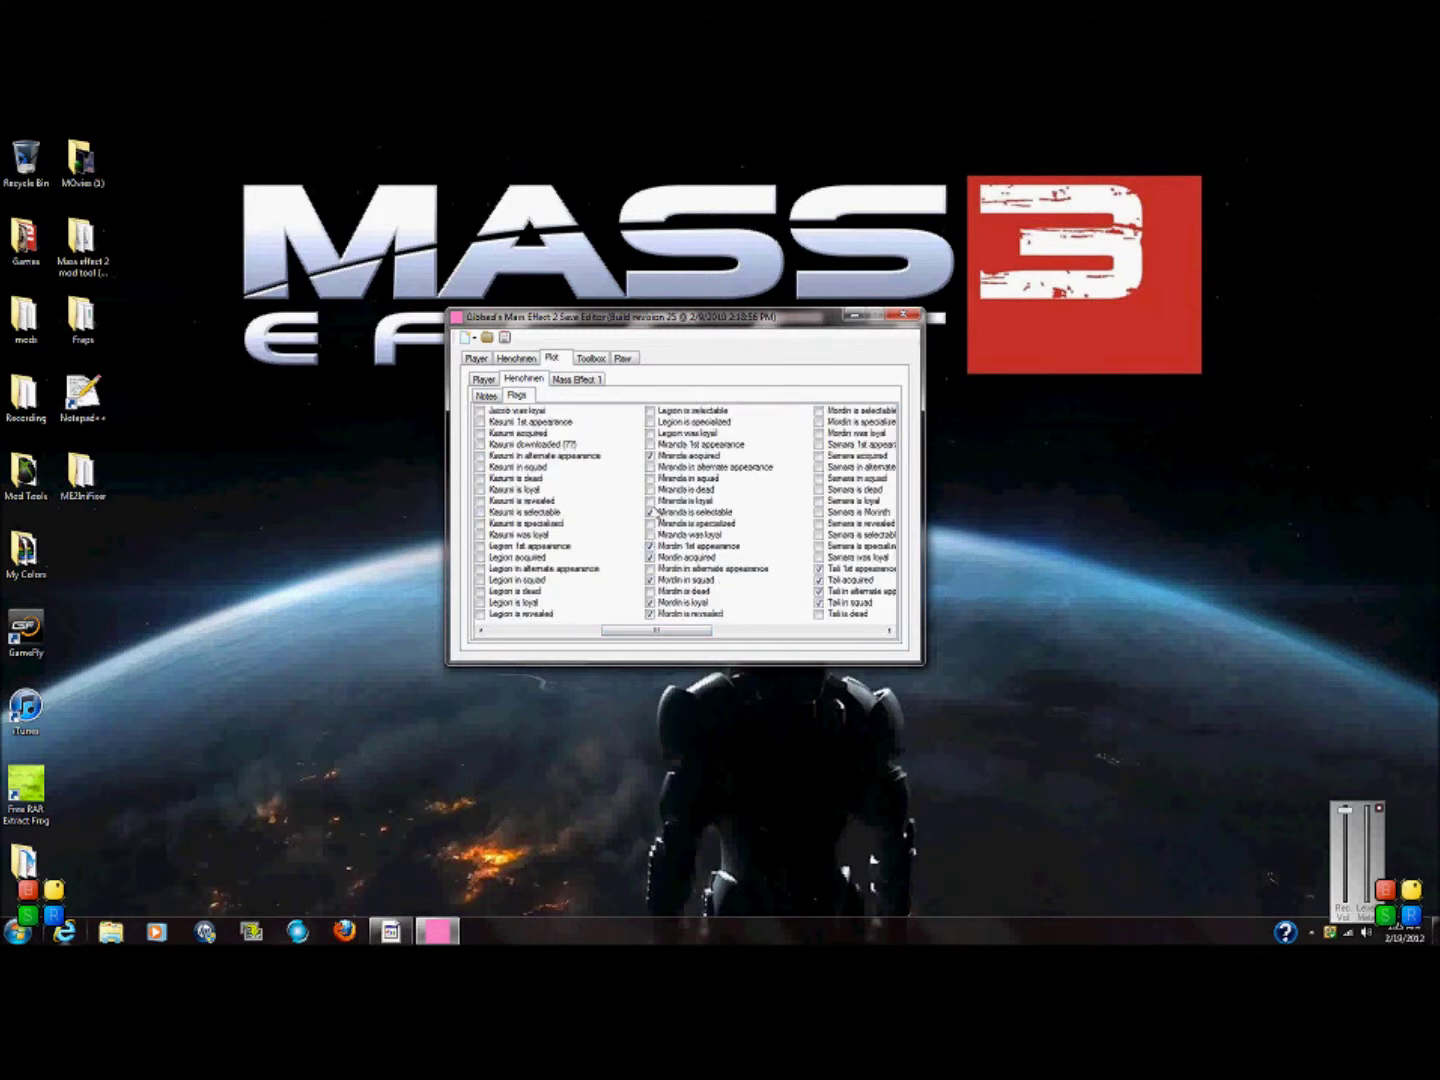
click(650, 500)
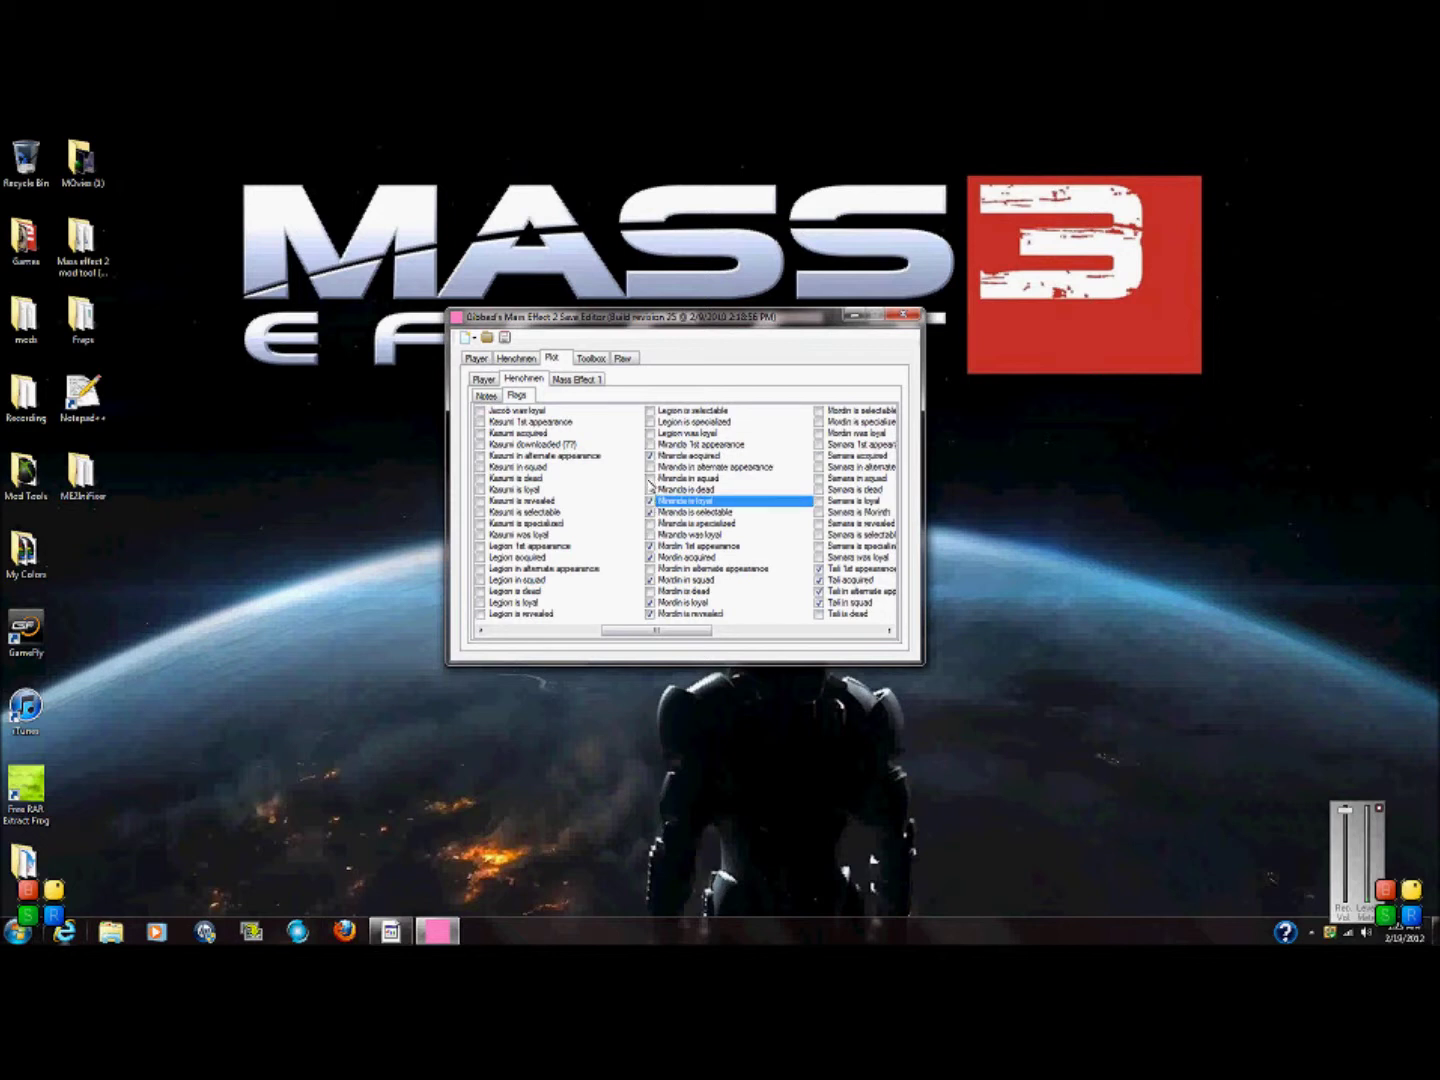
click(644, 468)
click(651, 467)
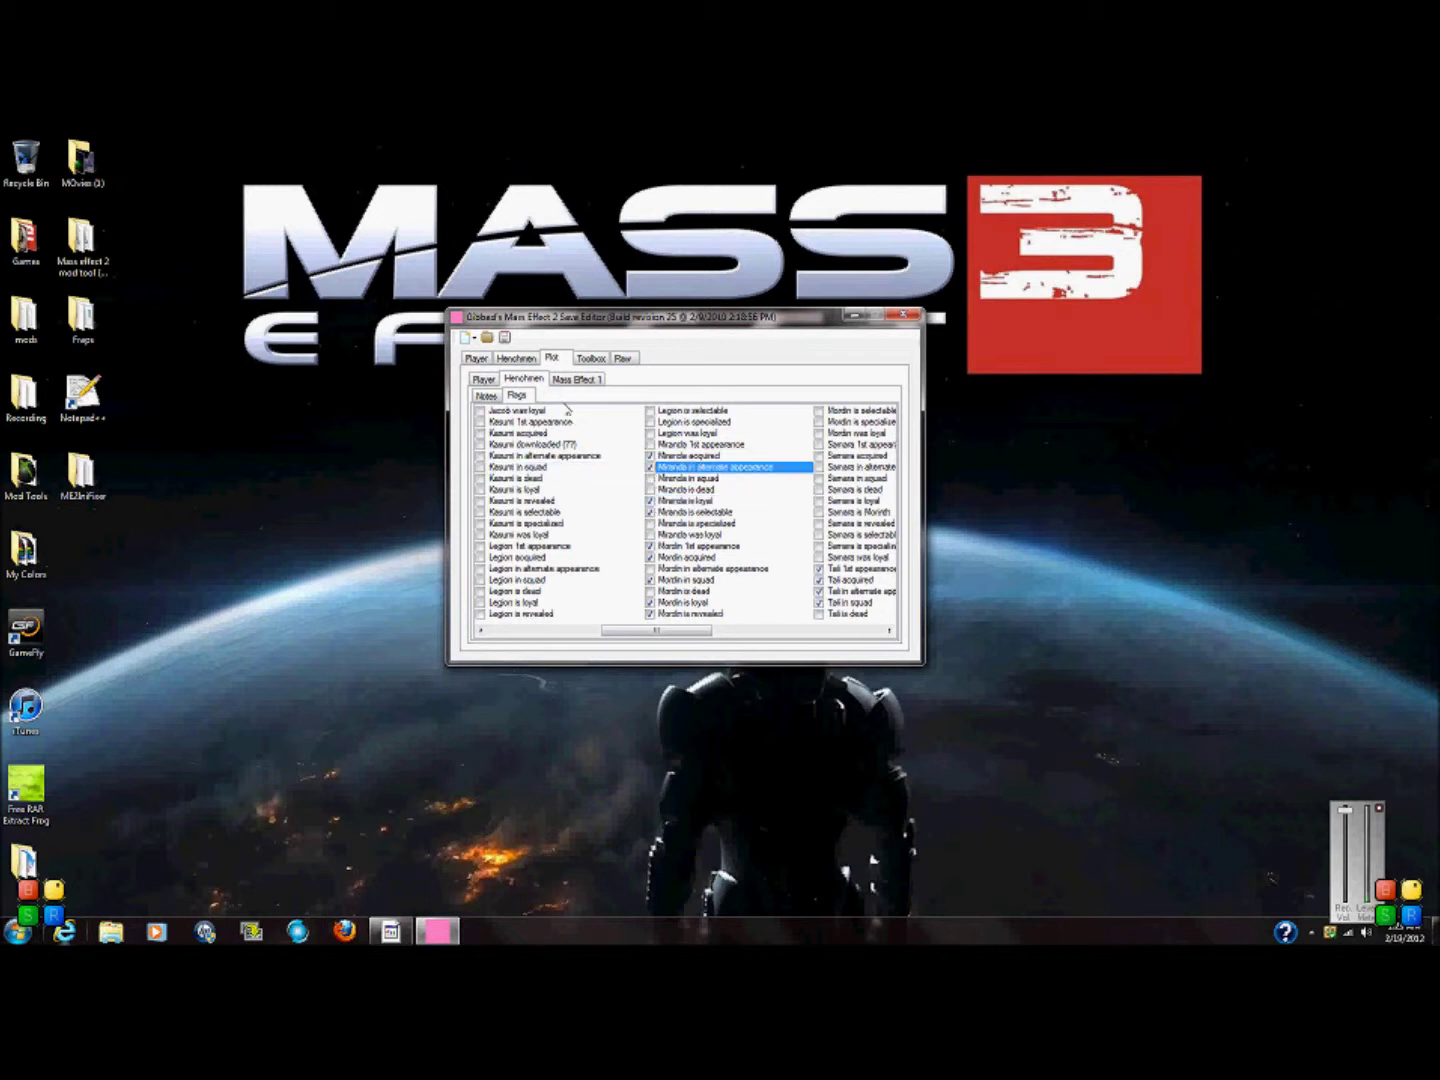
click(585, 380)
click(555, 397)
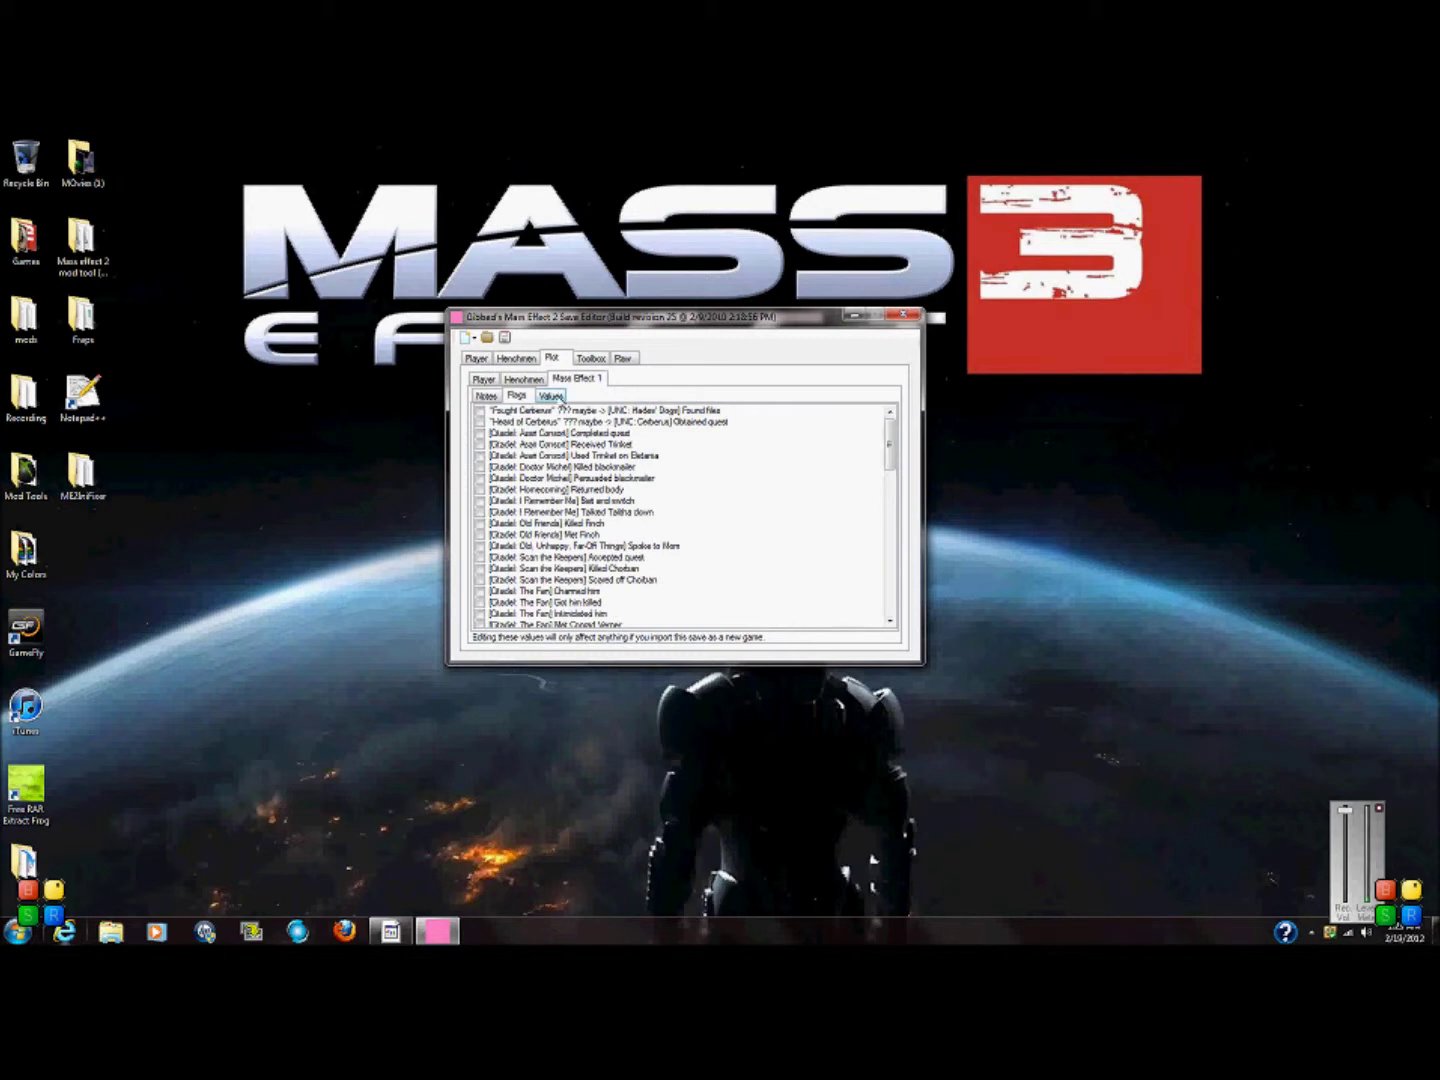
Step: Scroll the Mass Effect 1 flags list, then view its Values showing Origin, Notoriety and Paragon points
click(532, 400)
drag(888, 455, 876, 625)
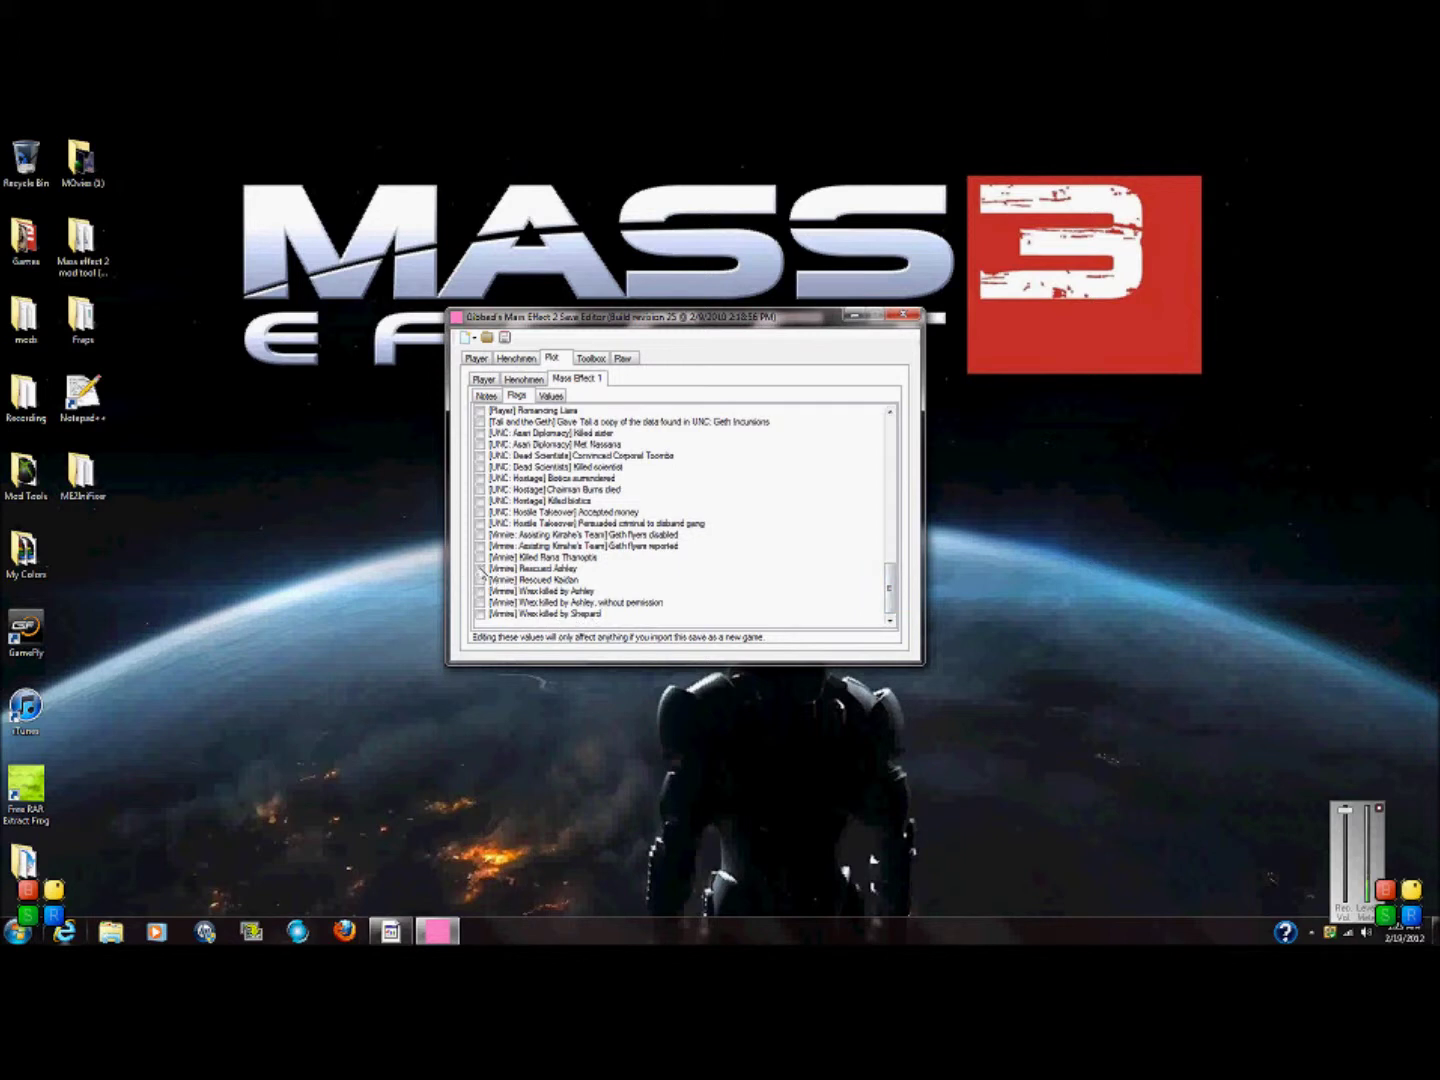
drag(889, 581, 917, 404)
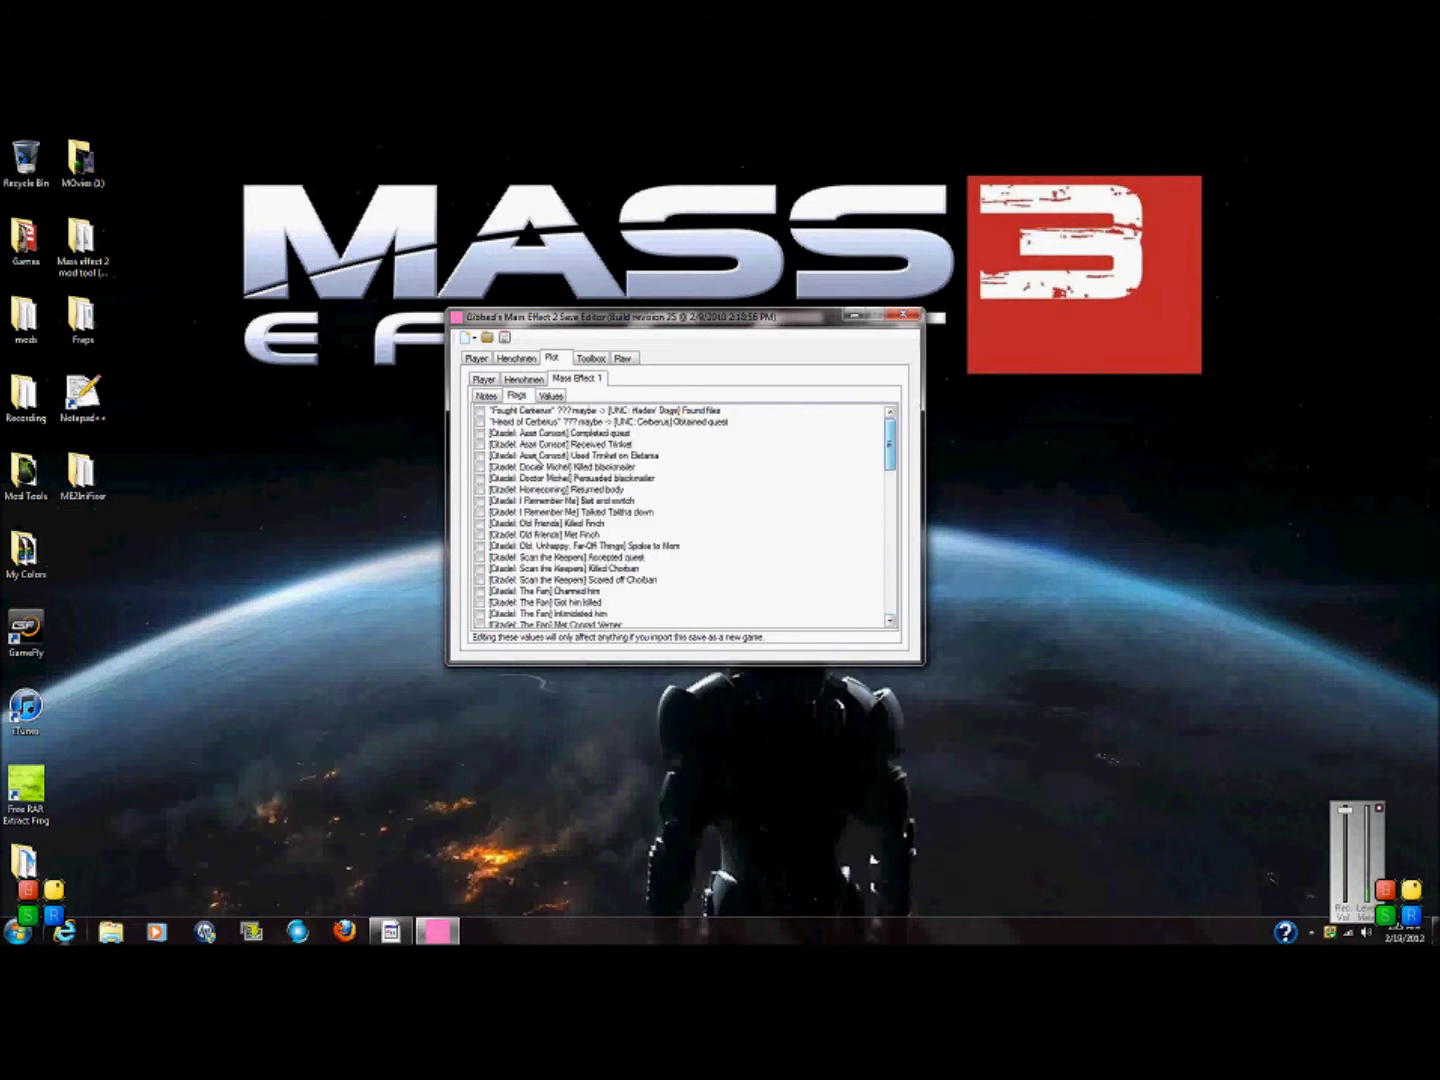
click(552, 396)
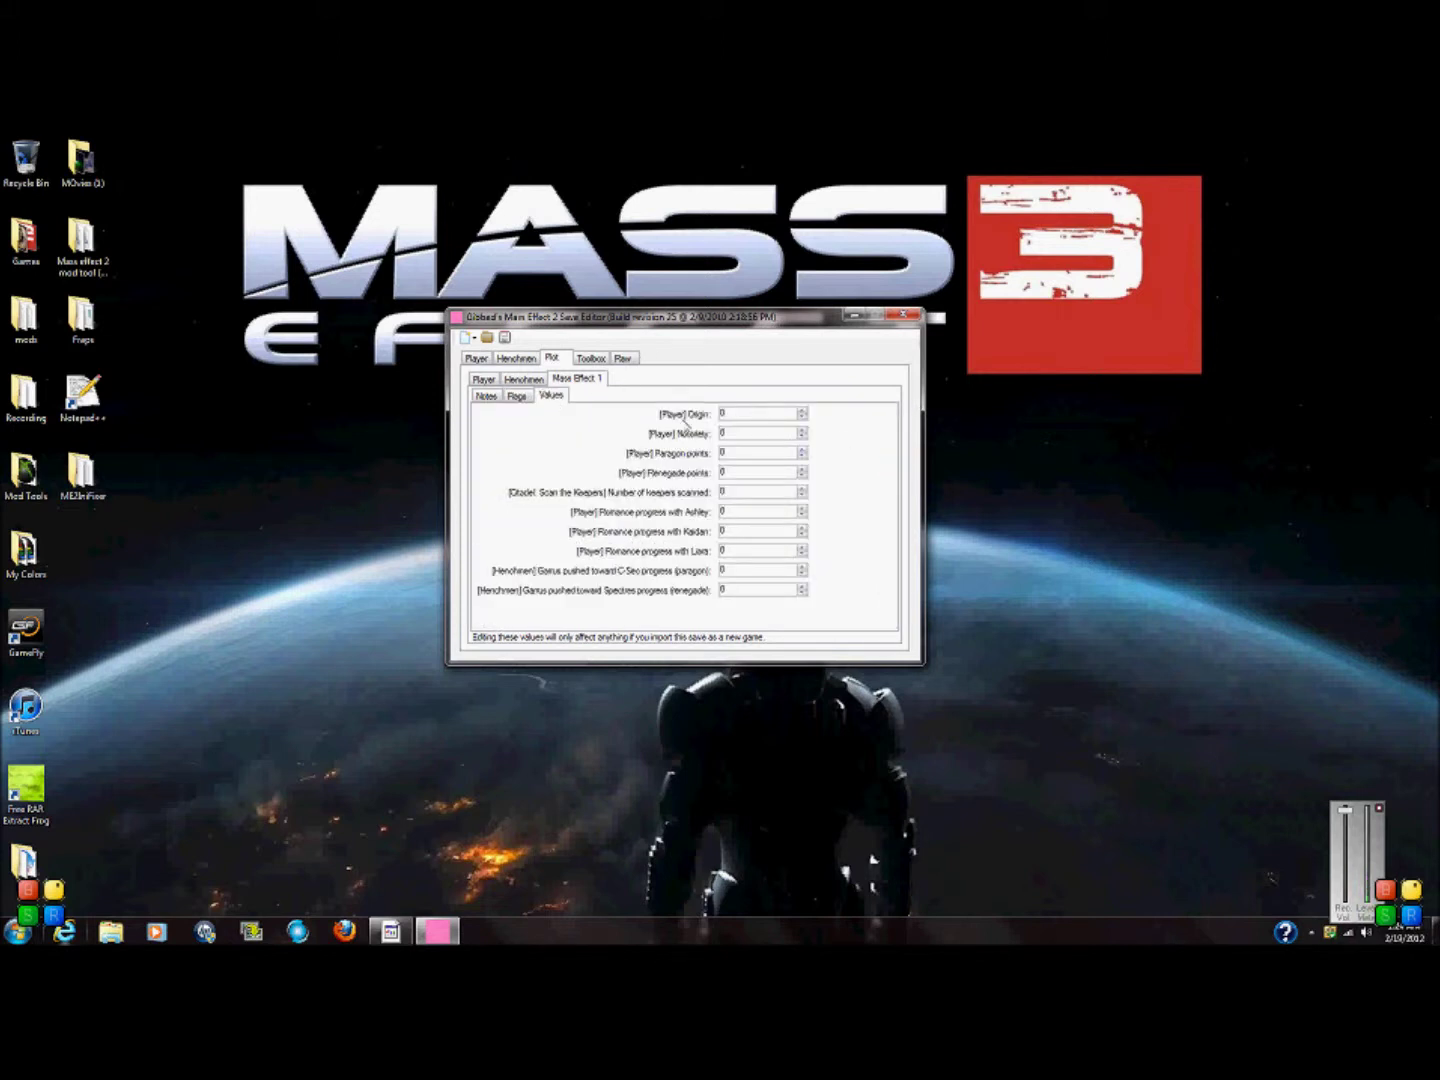
Step: In Toolbox, apply the Expand (Big Head Mode!) head morph operation and dismiss the missing-morph error
click(582, 358)
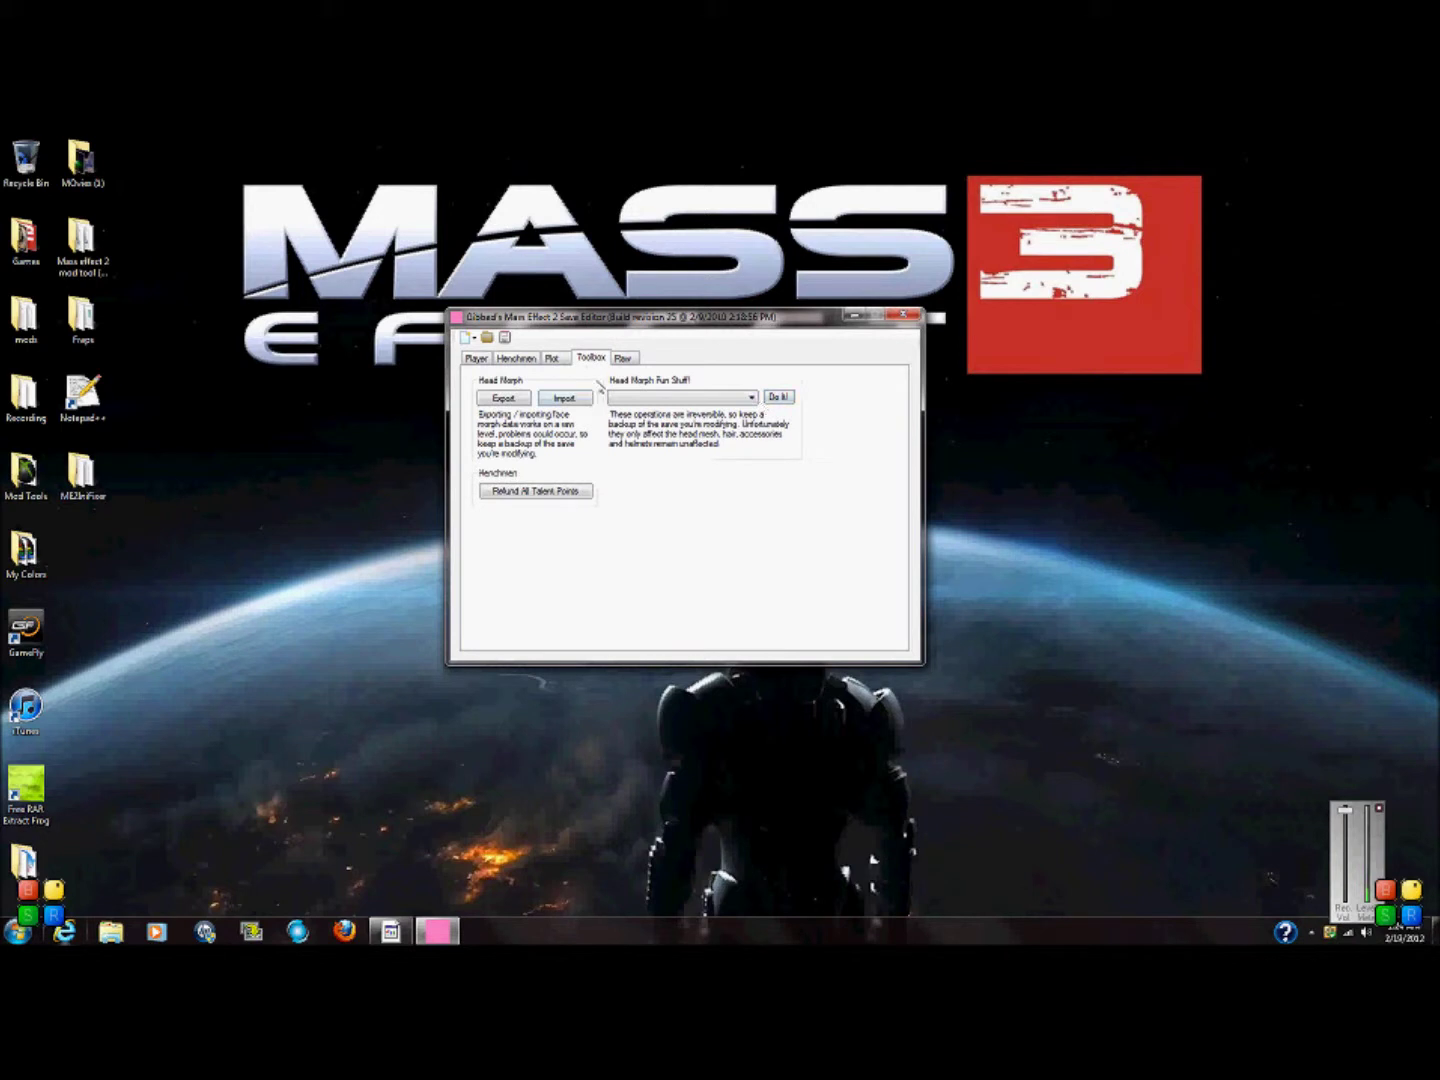
click(749, 398)
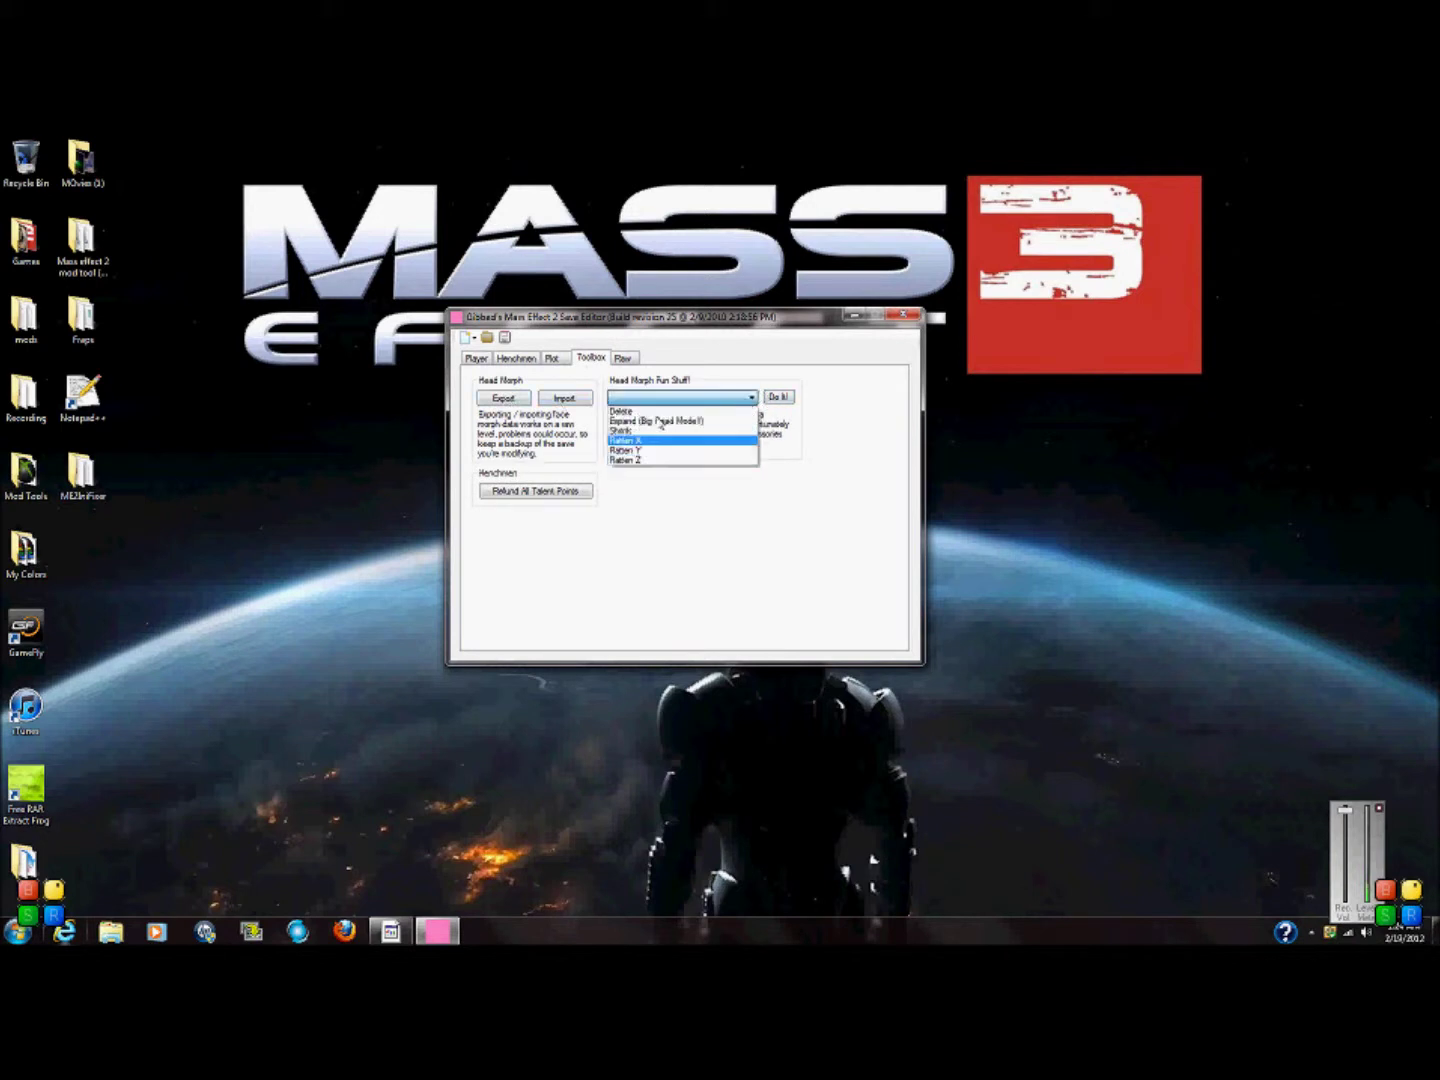
click(716, 421)
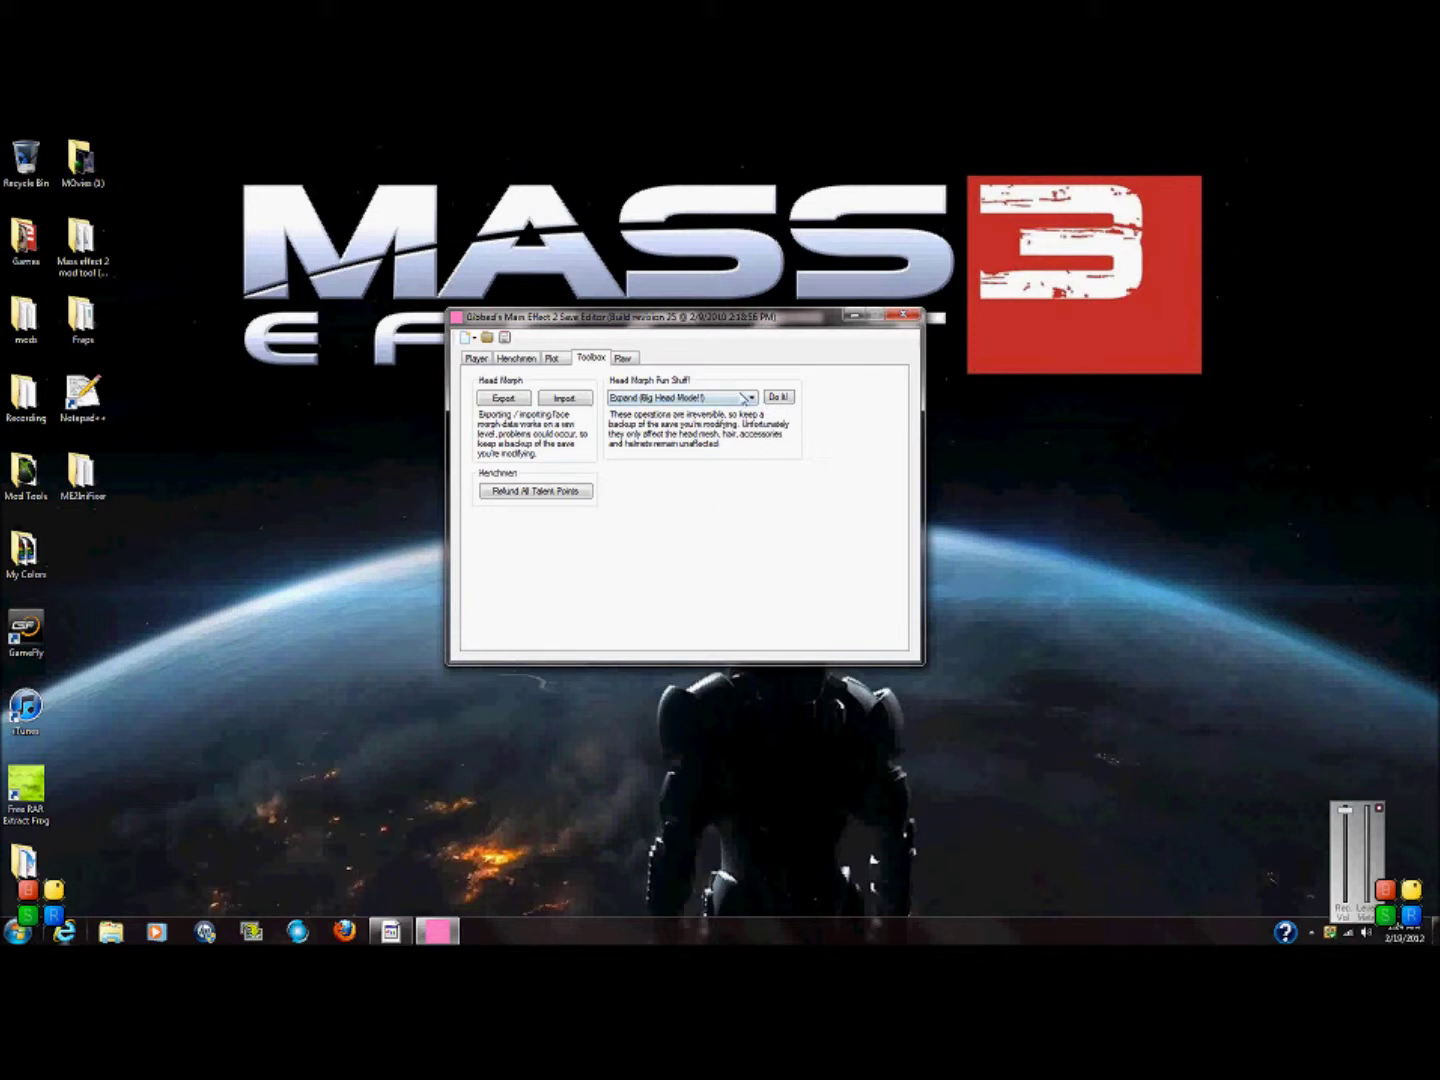
click(742, 398)
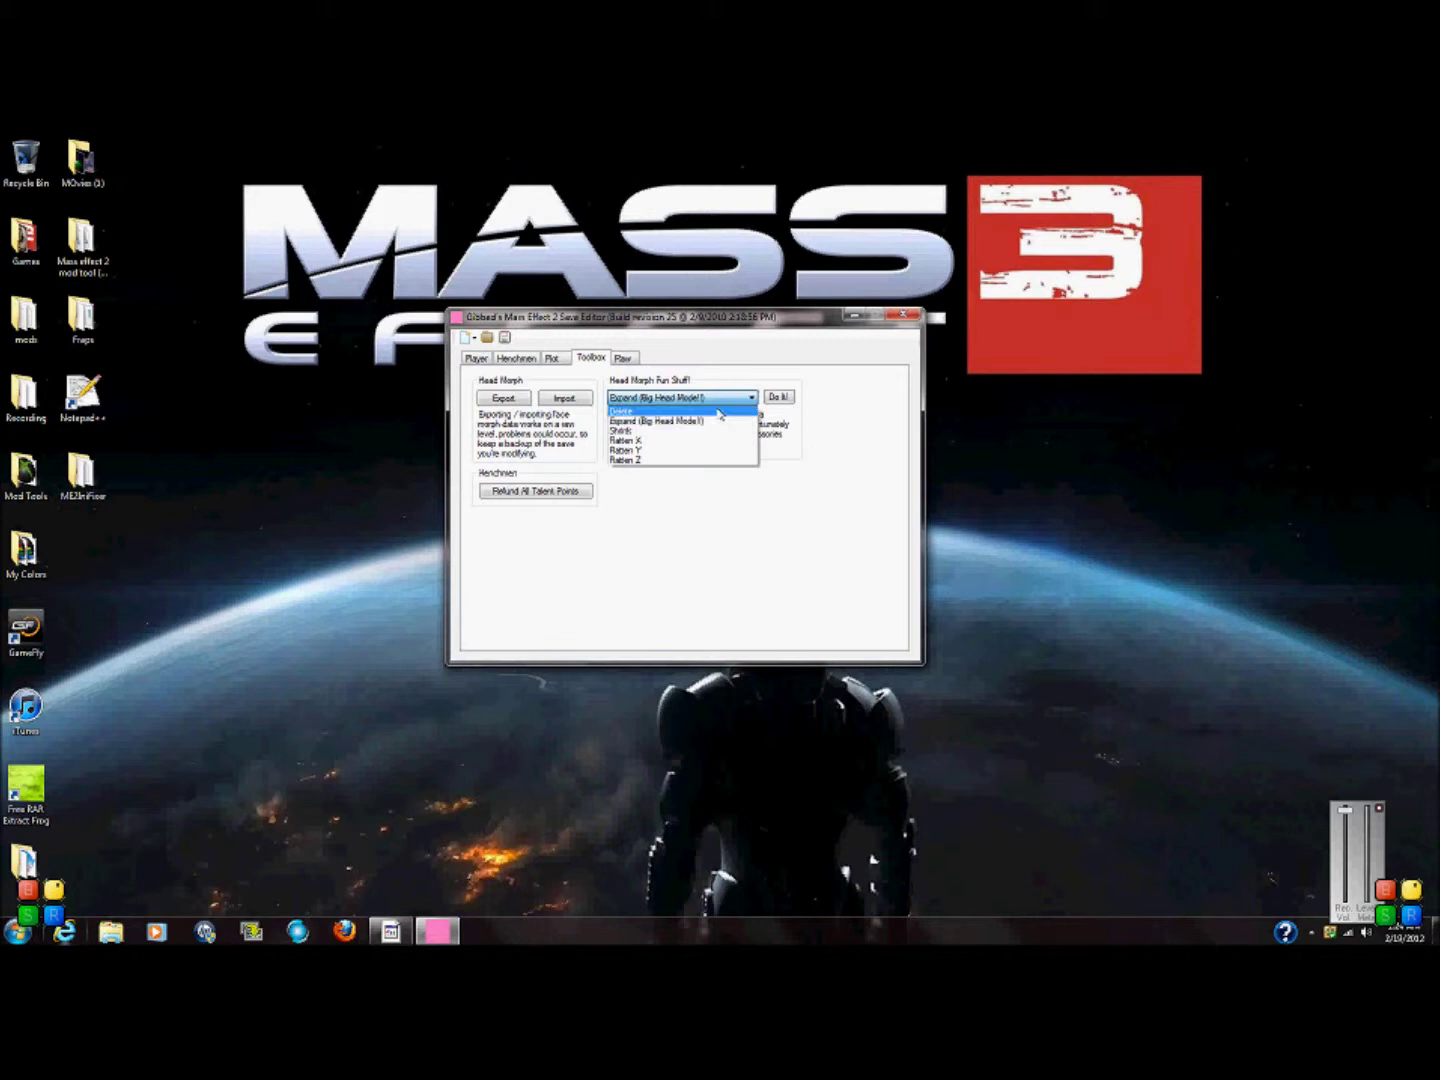
click(720, 421)
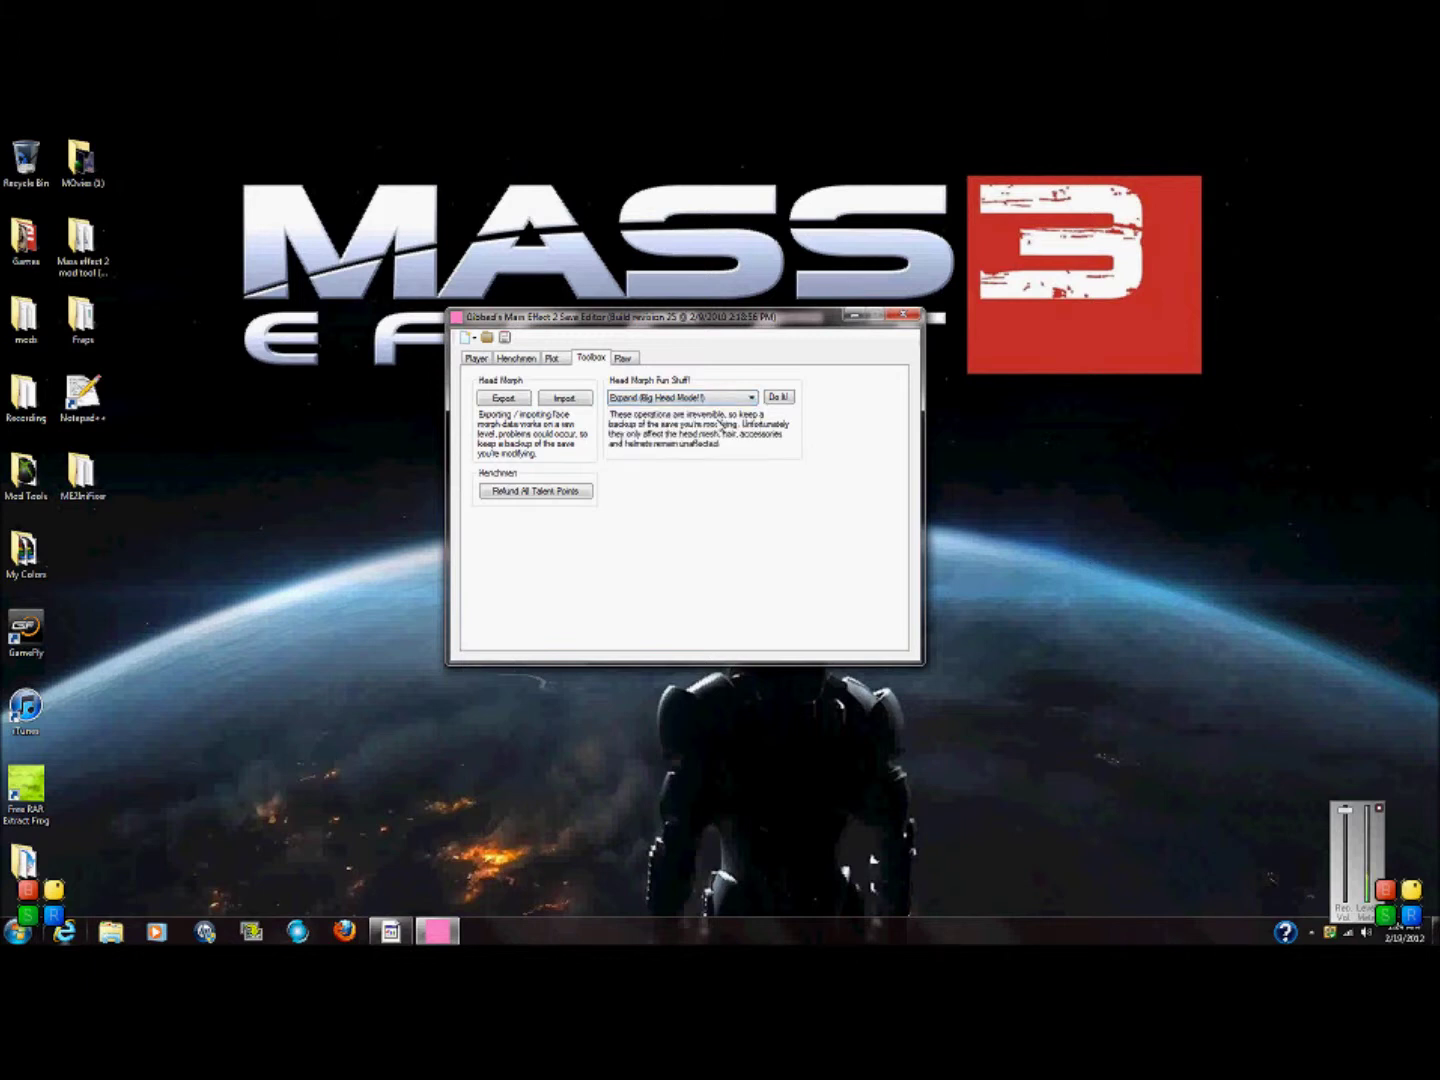
click(785, 397)
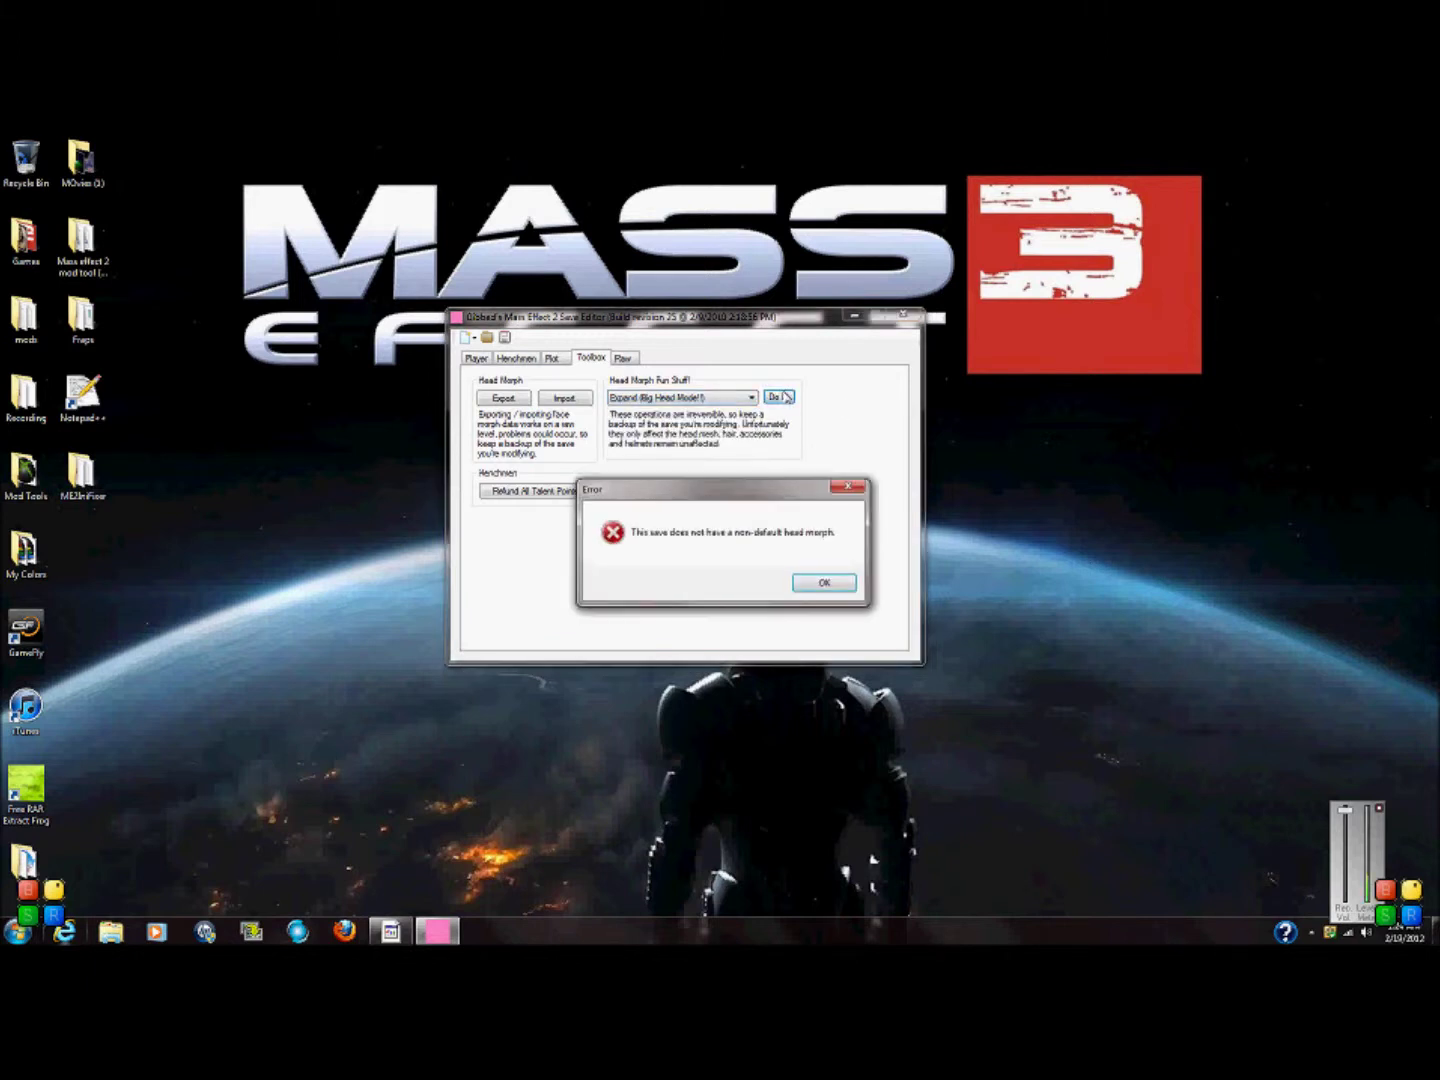
click(825, 586)
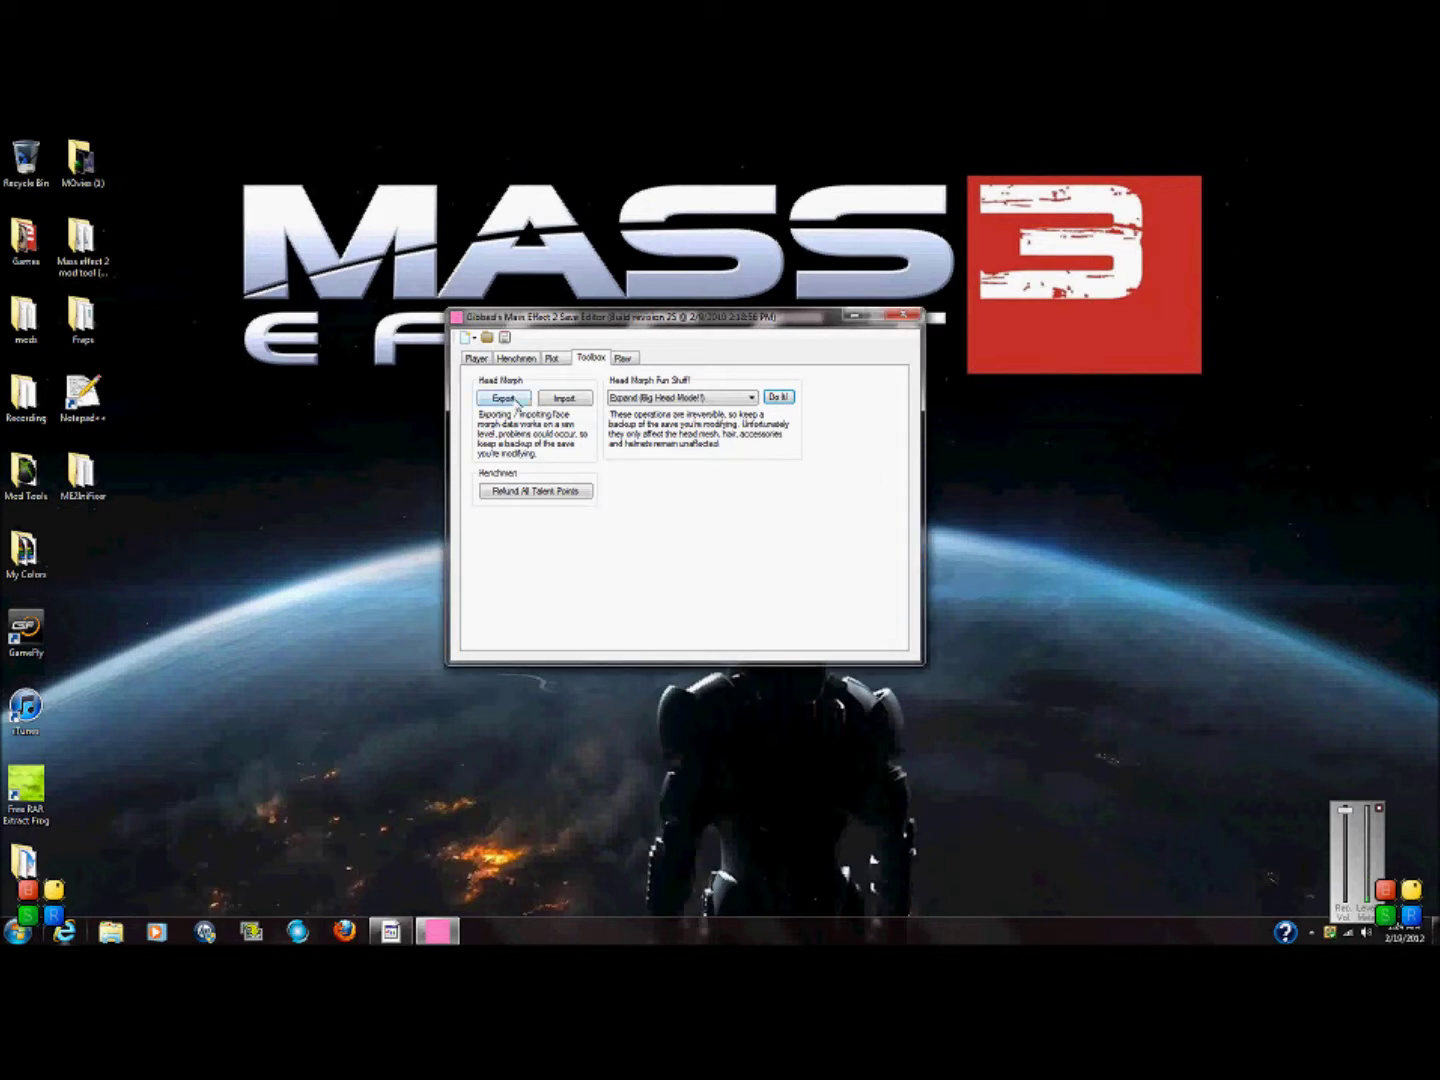
Step: Cancel a head morph import, try deleting the head morph, dismiss the error, and view the Raw tab
click(562, 400)
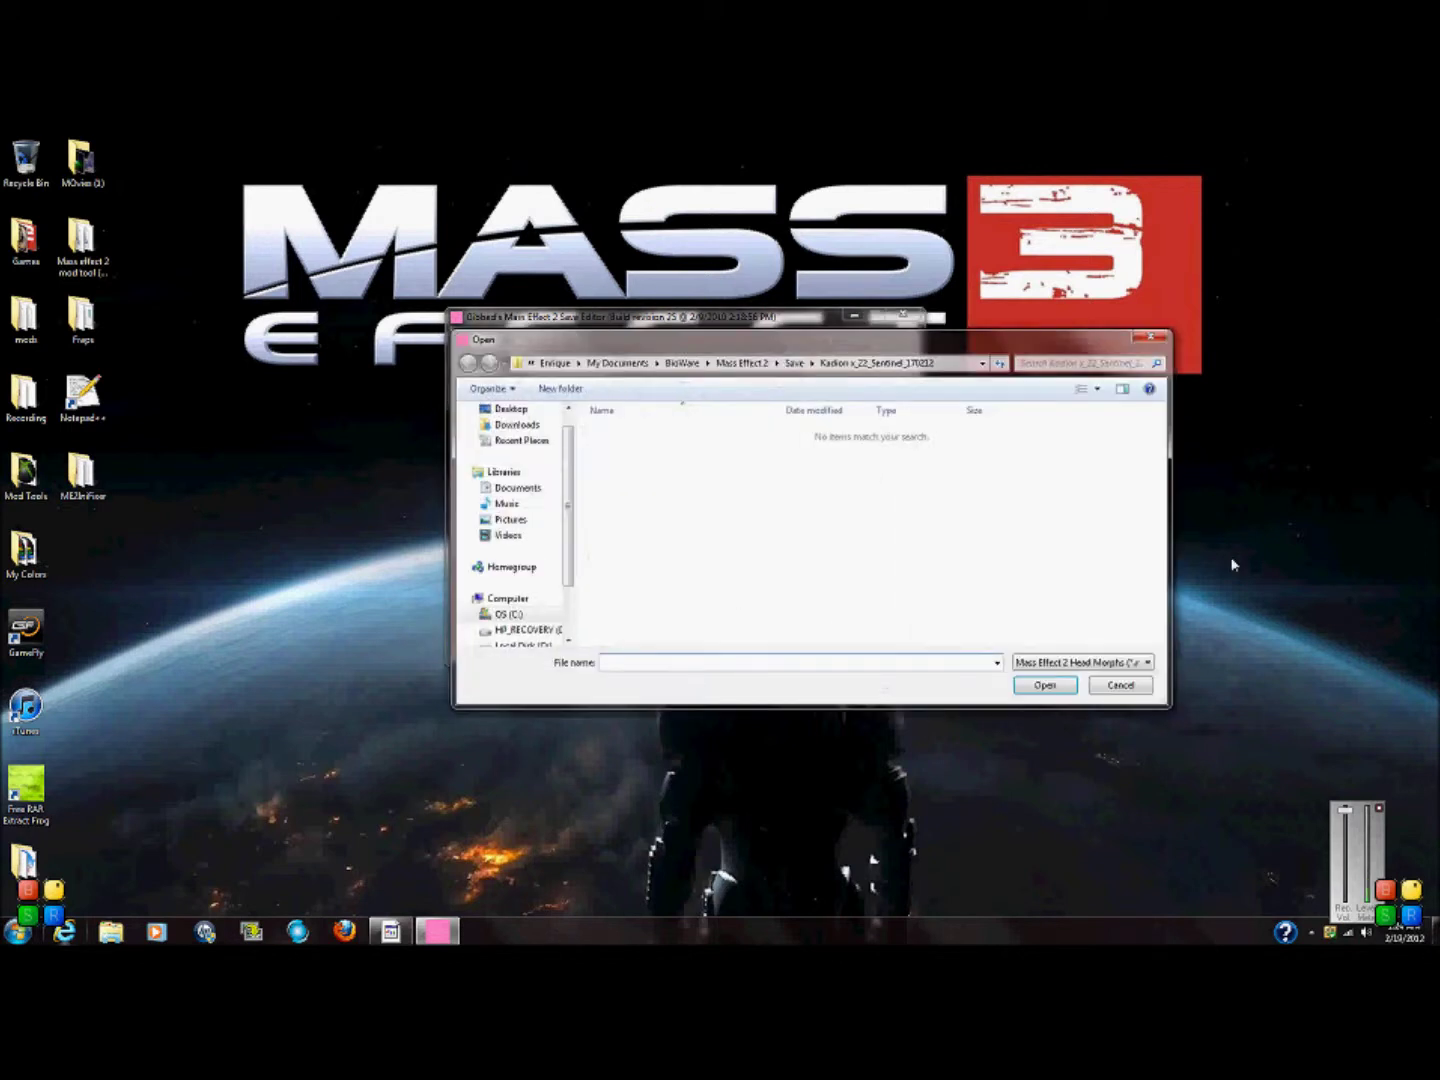
click(1149, 340)
click(744, 397)
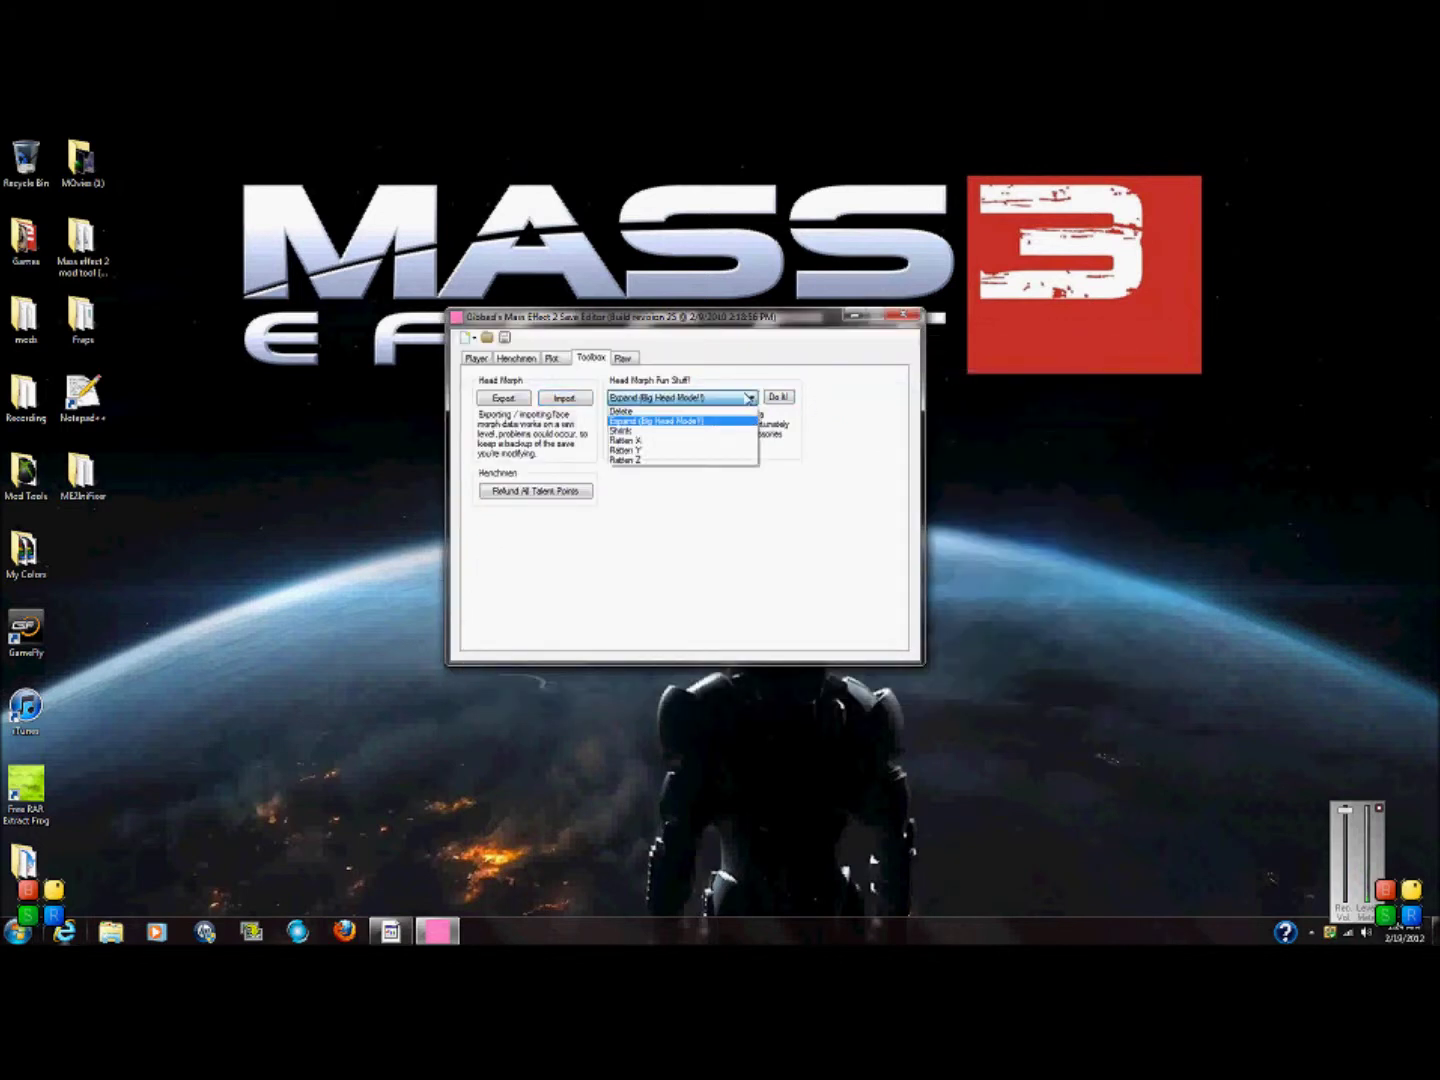
click(715, 411)
click(779, 397)
click(824, 580)
click(624, 358)
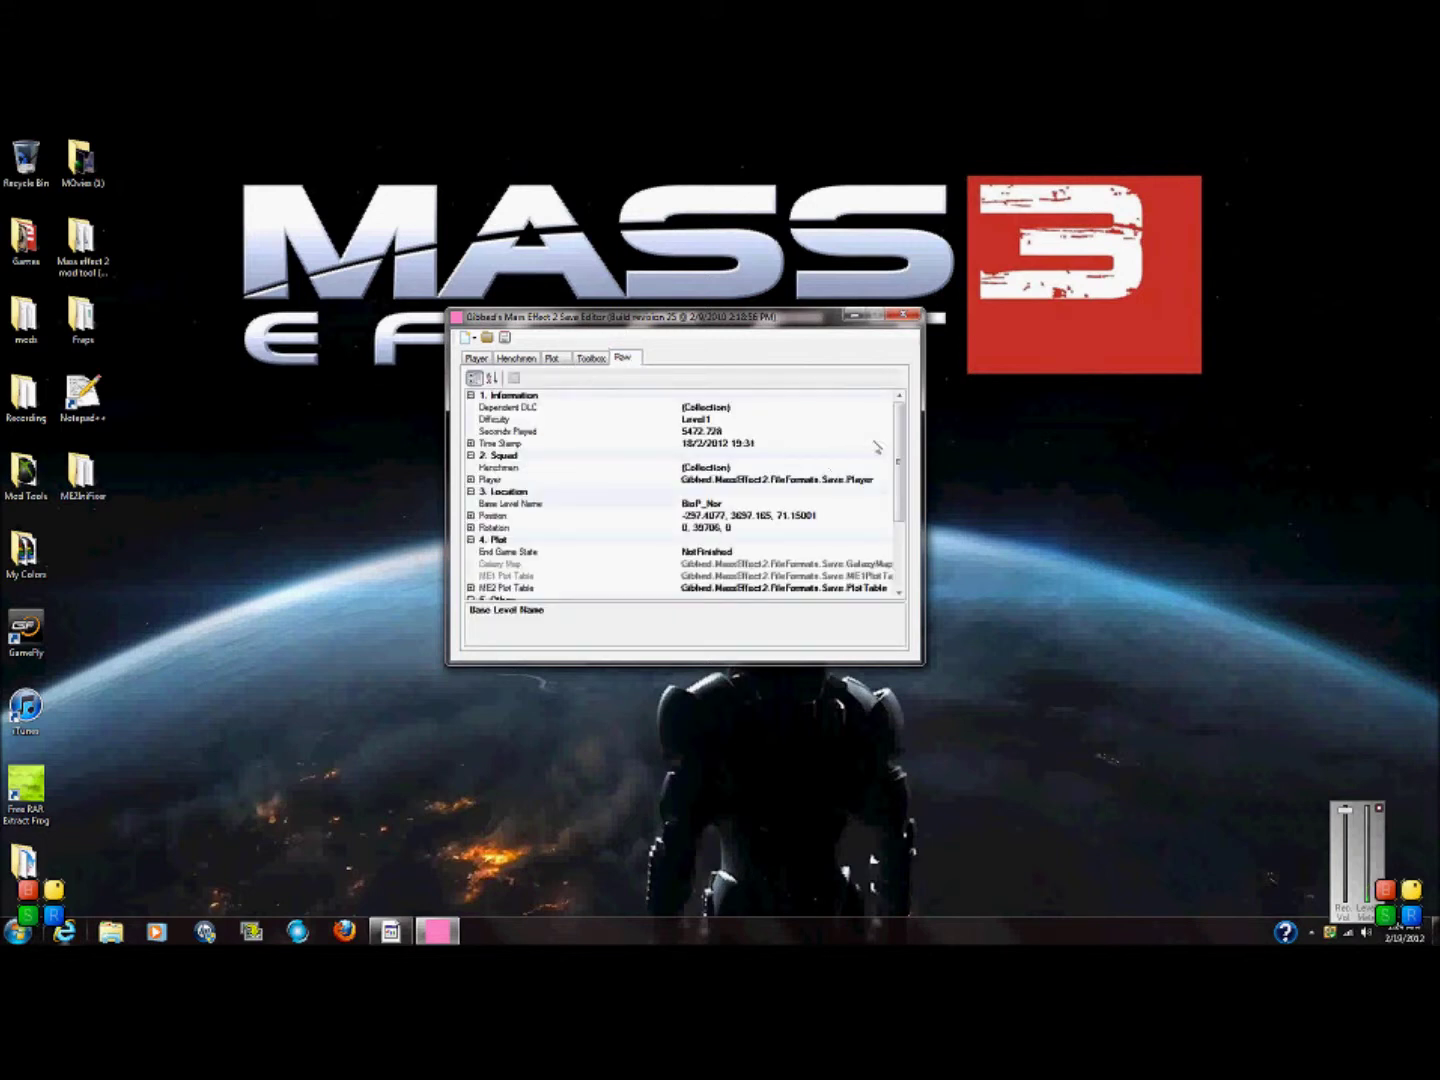
Step: Save the edited game as Save_0005 in the character's save folder and close the editor
click(890, 431)
drag(899, 464, 918, 409)
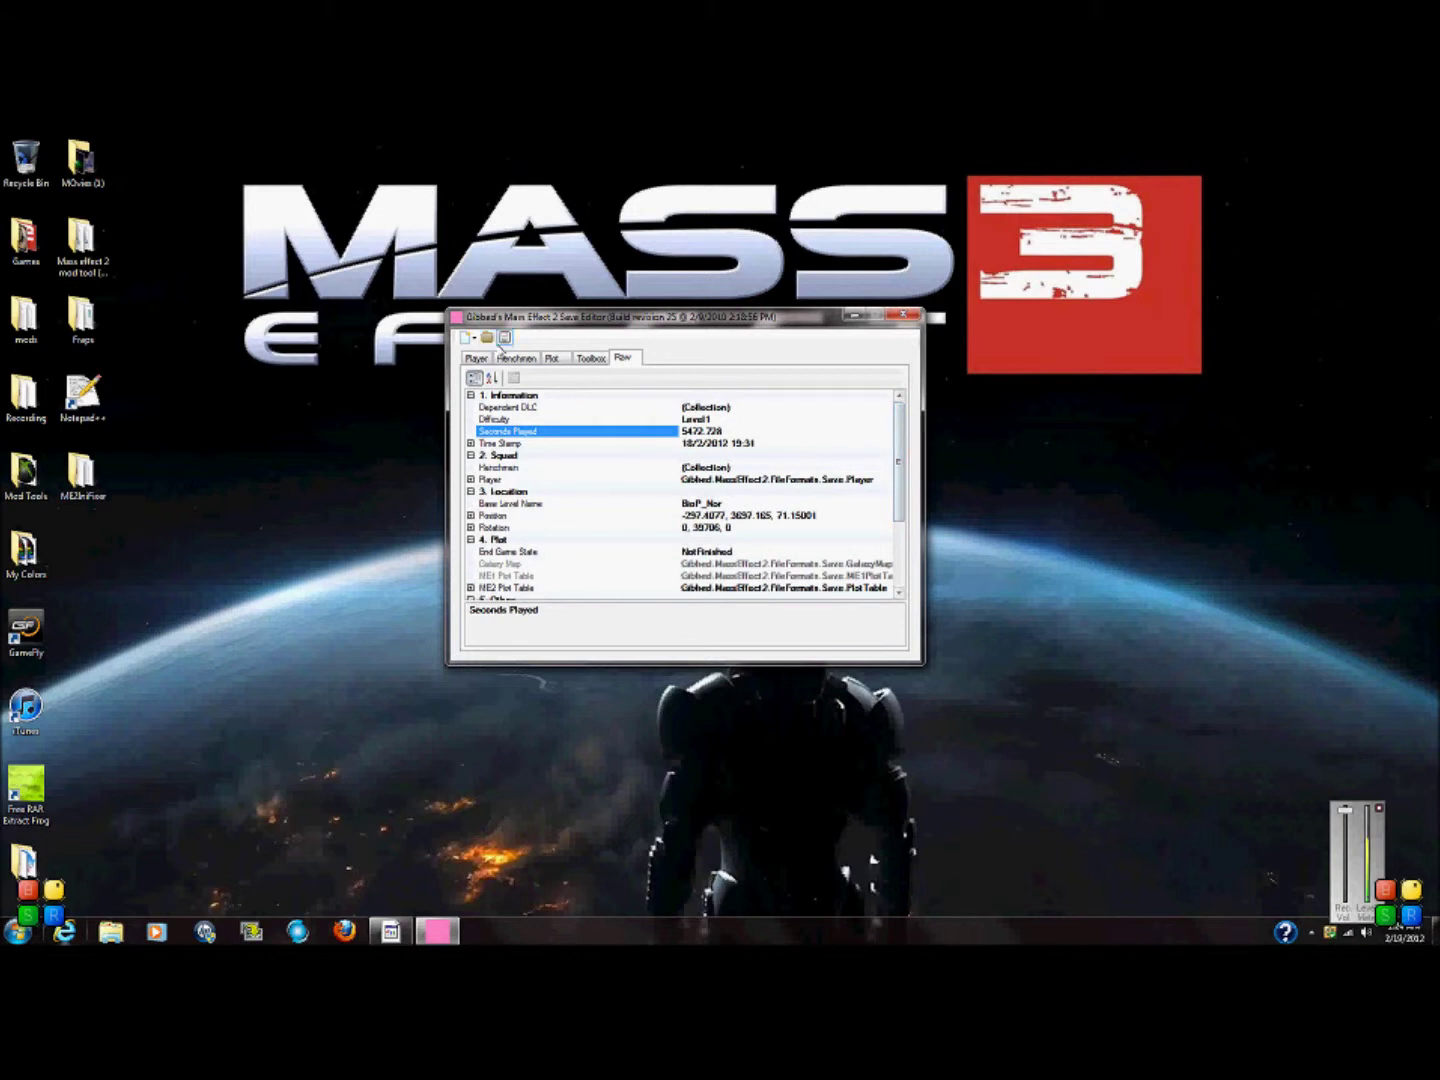
click(506, 338)
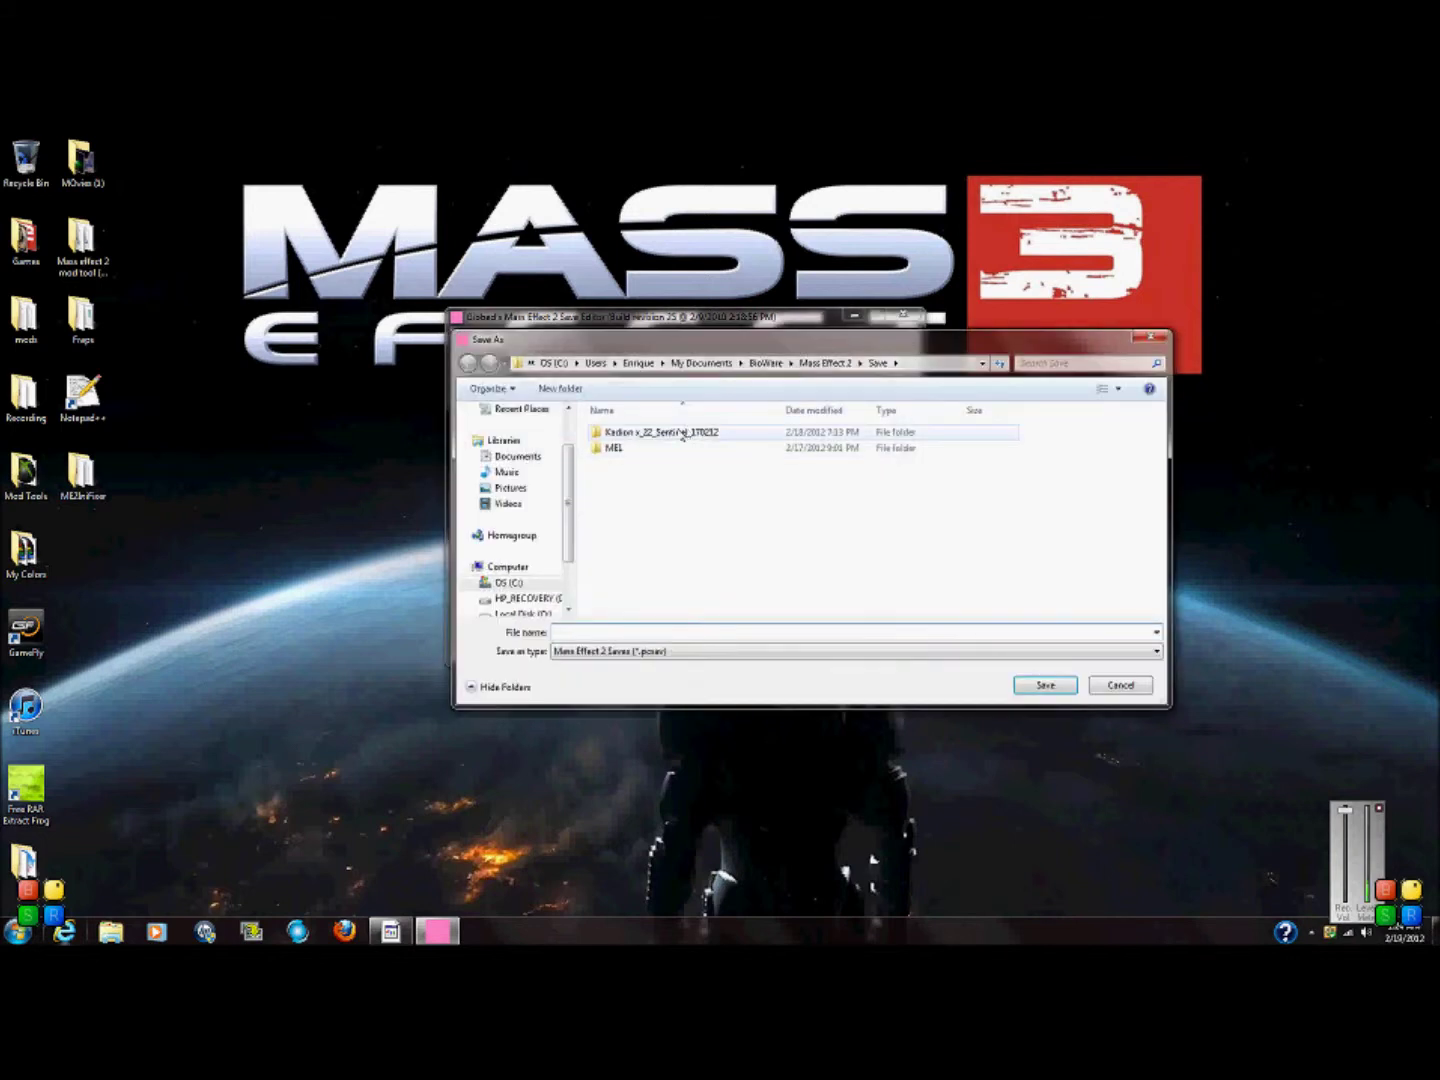
double_click(680, 432)
click(630, 632)
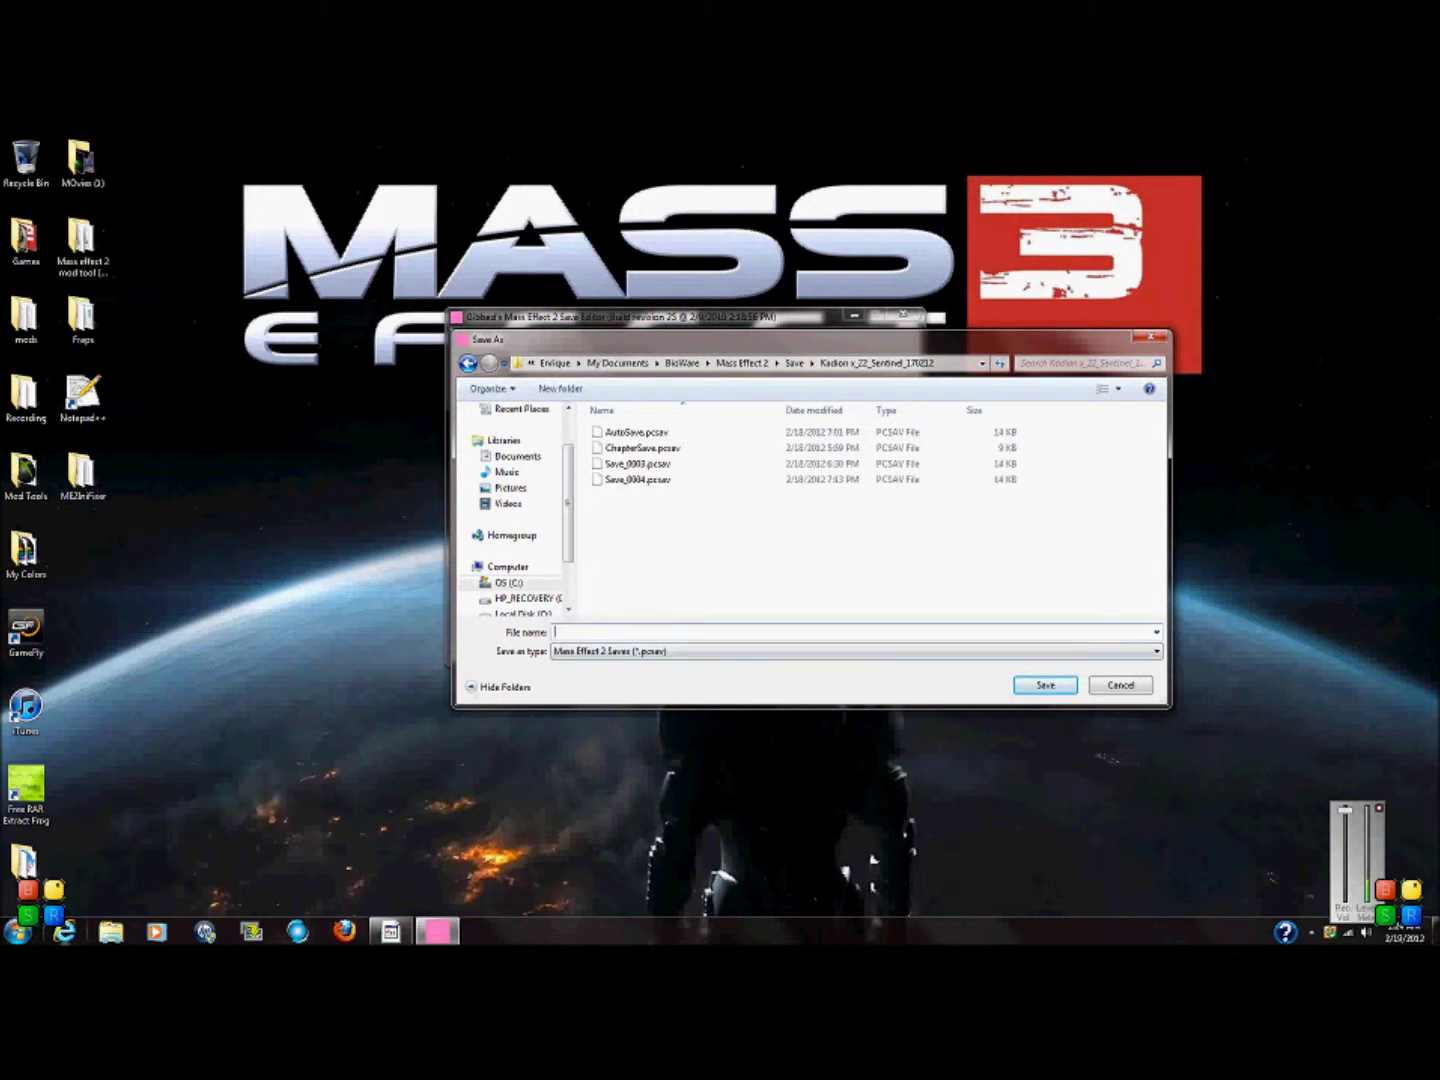
text(S)
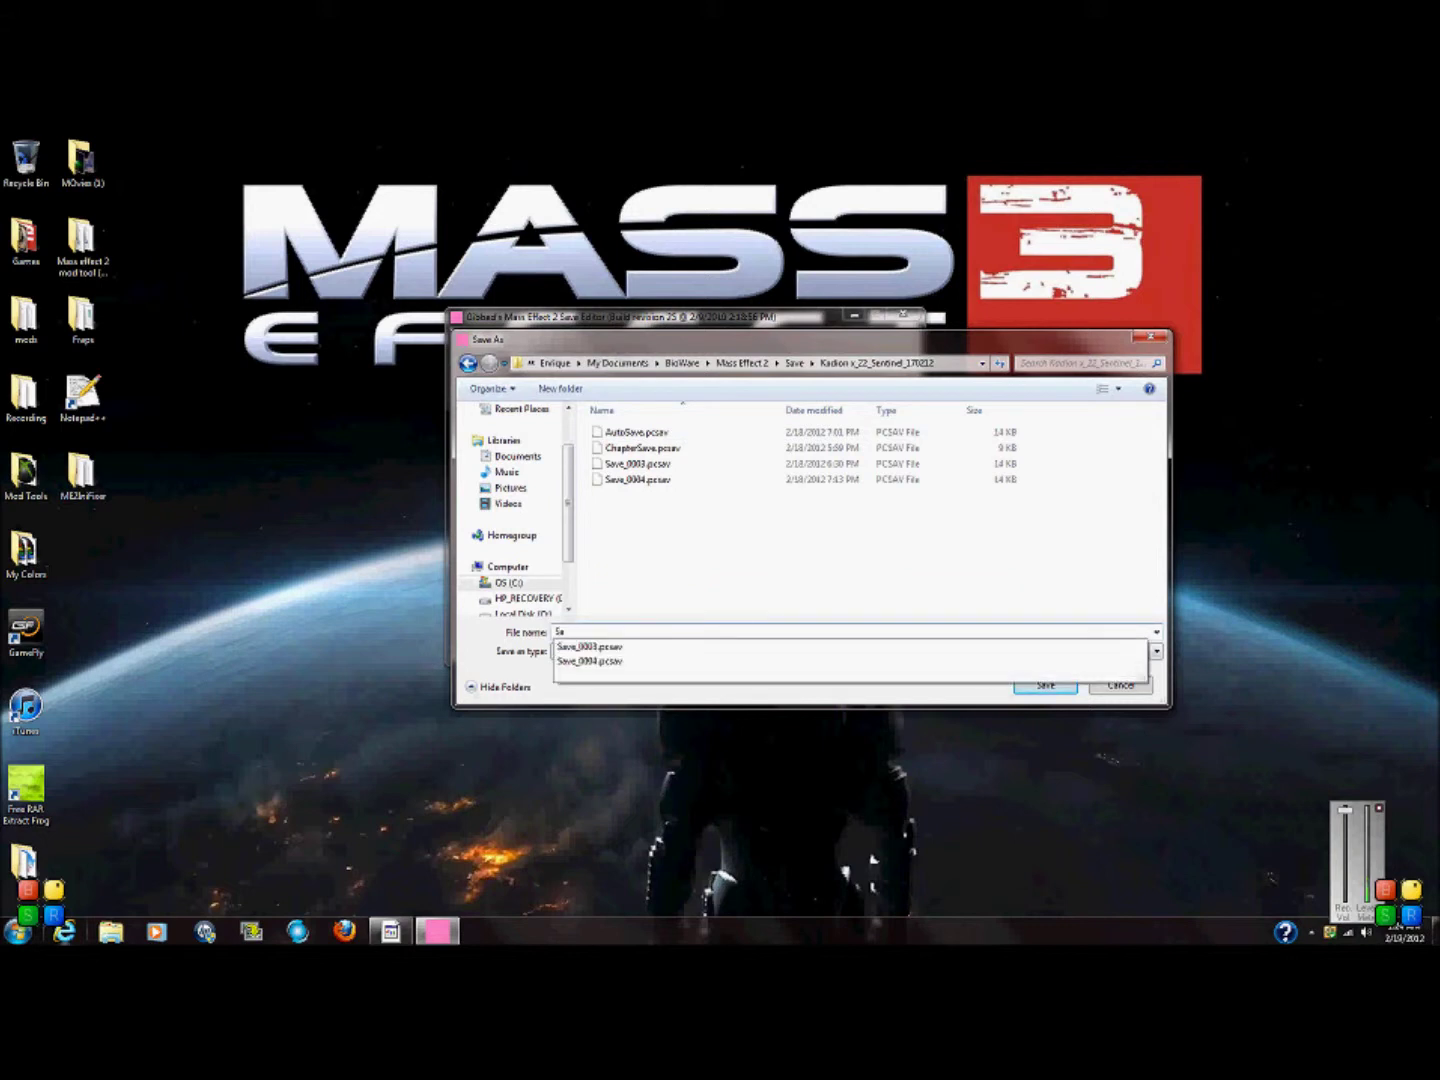
text(ave_0005)
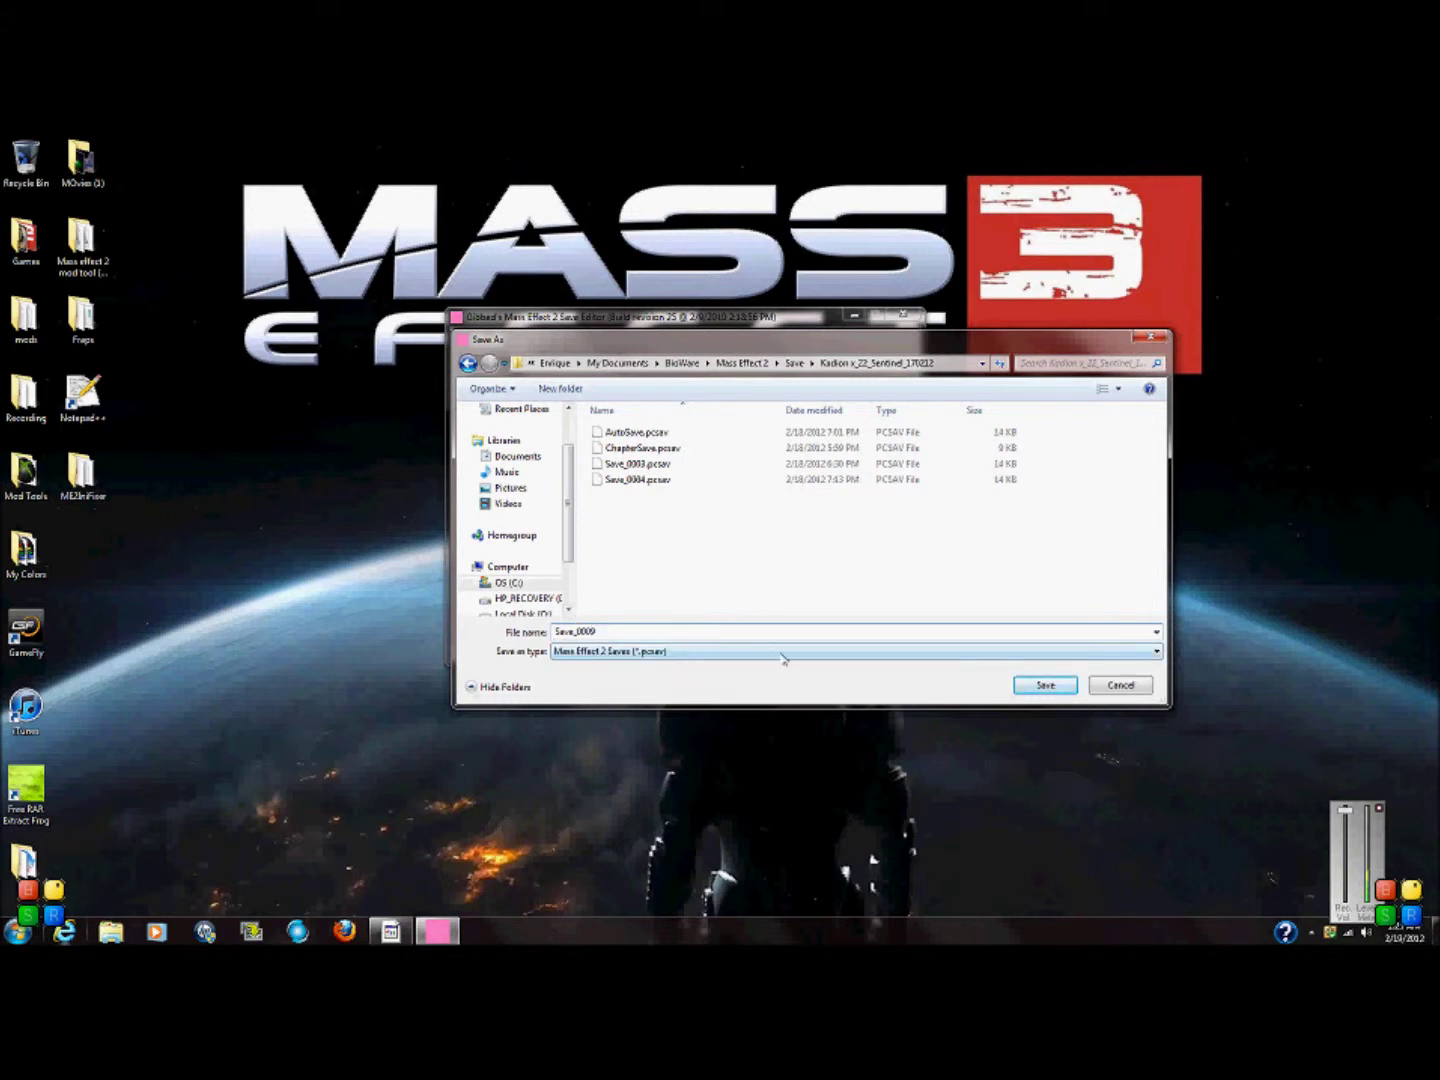
click(1058, 685)
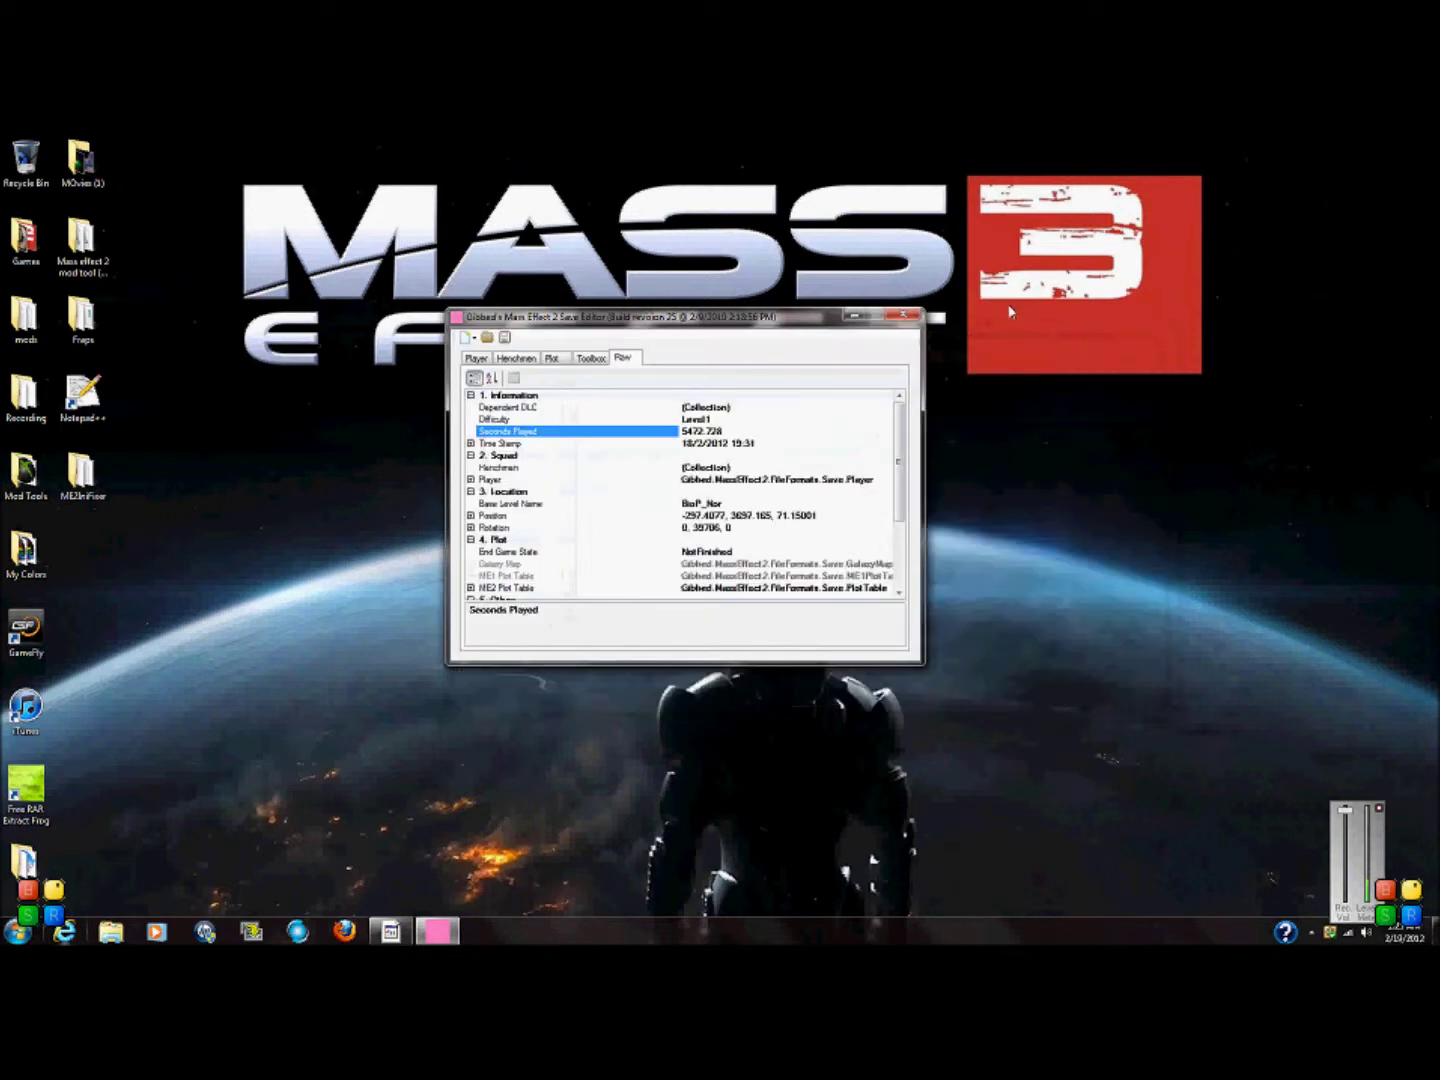
click(903, 316)
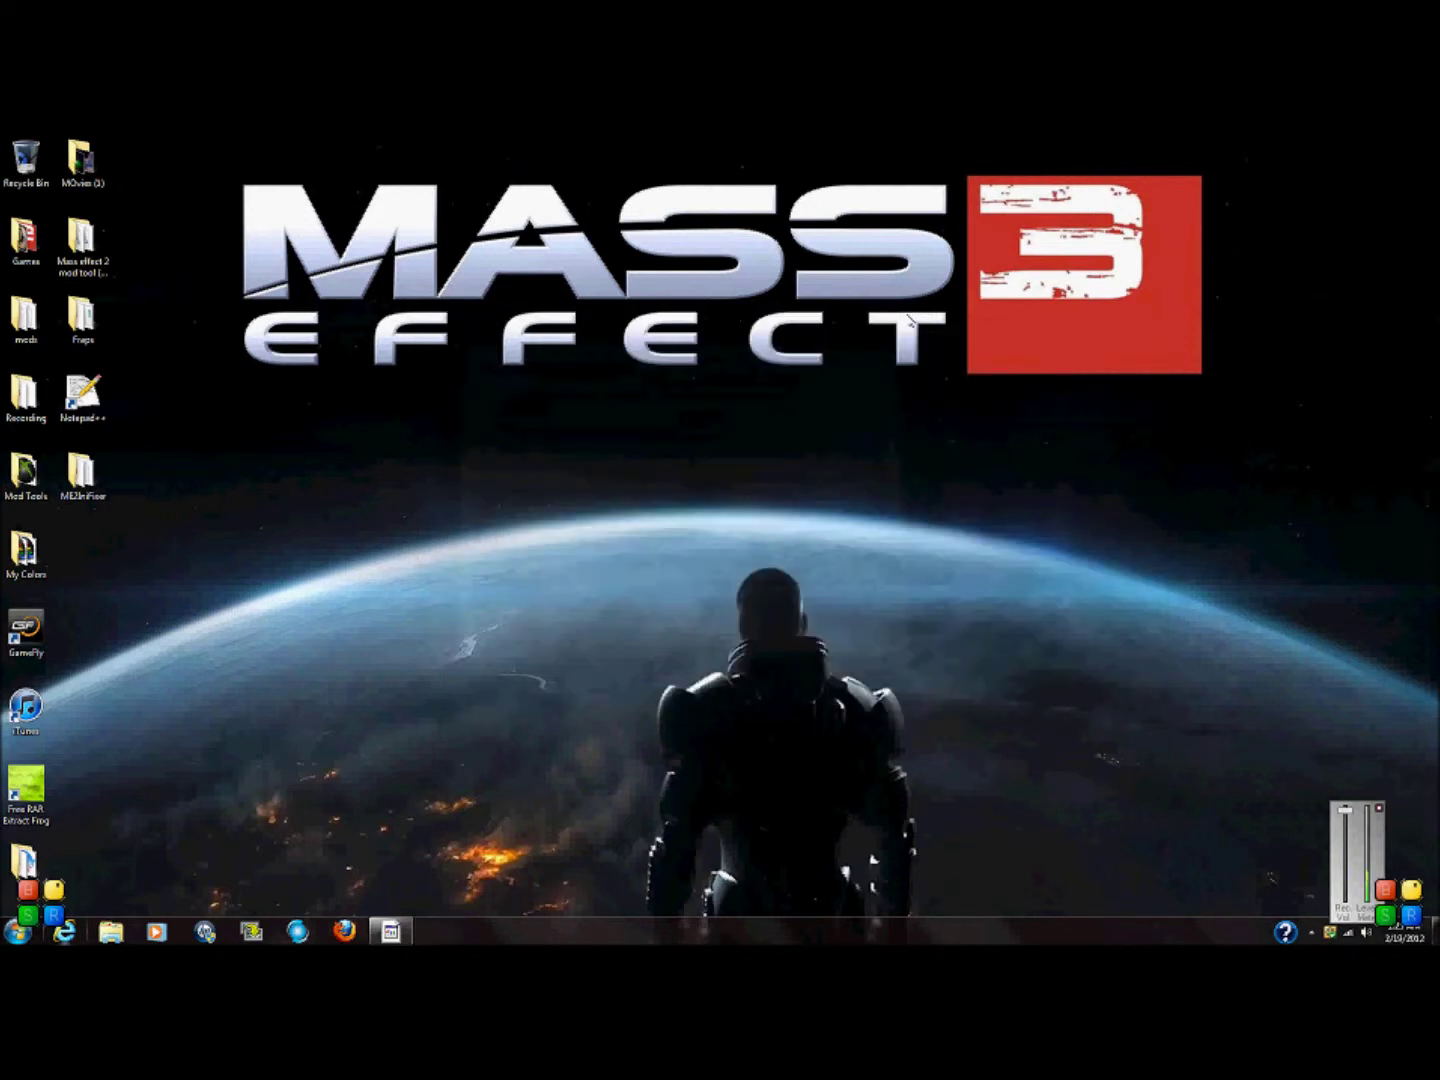